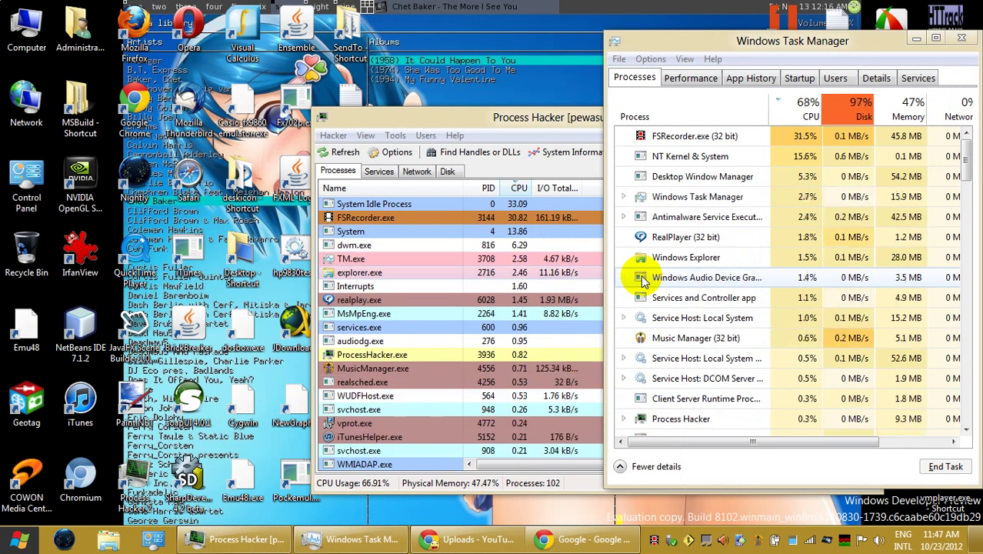
Open a new Windows Explorer window, move it clear of the desktop's edge and widen it
{"action": "right_click", "coordinate": [108, 542]}
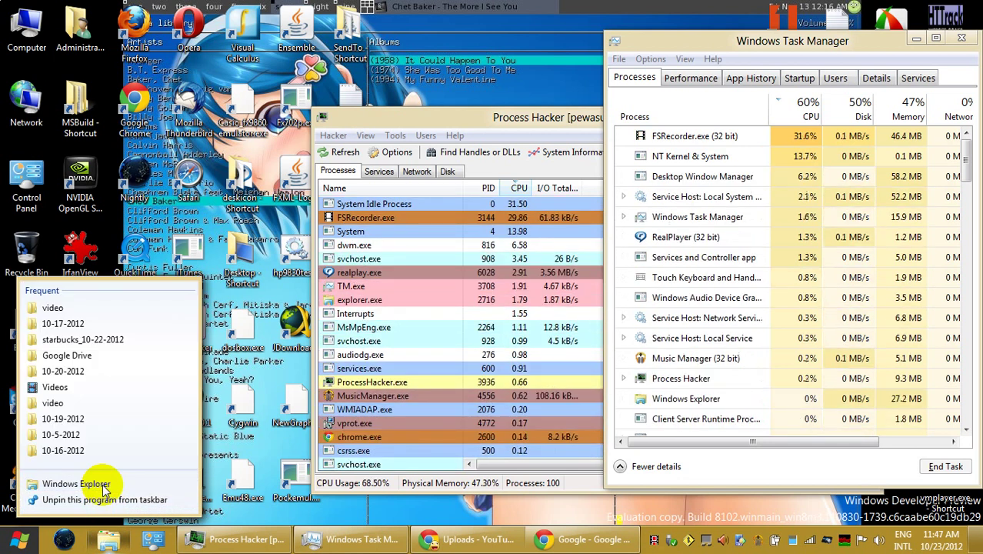
{"action": "left_click", "coordinate": [103, 486]}
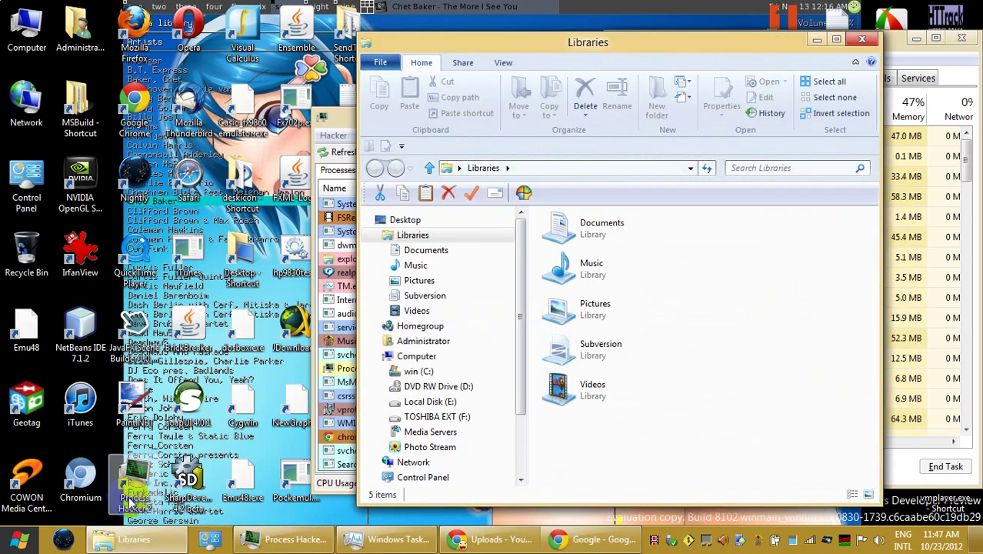
{"action": "left_click_drag", "start_coordinate": [548, 51], "coordinate": [650, 48]}
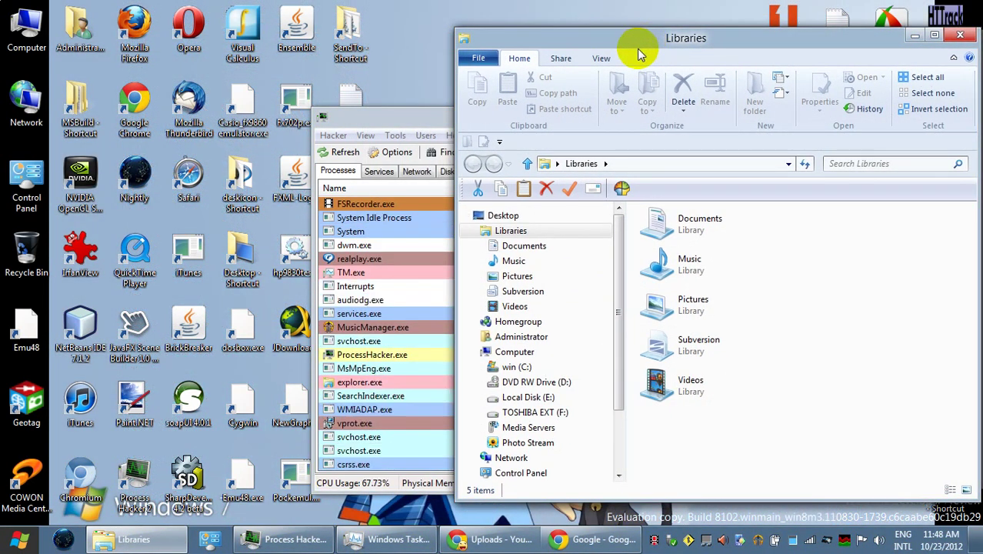
{"action": "left_click_drag", "start_coordinate": [584, 44], "coordinate": [256, 30]}
{"action": "left_click_drag", "start_coordinate": [649, 269], "coordinate": [824, 290]}
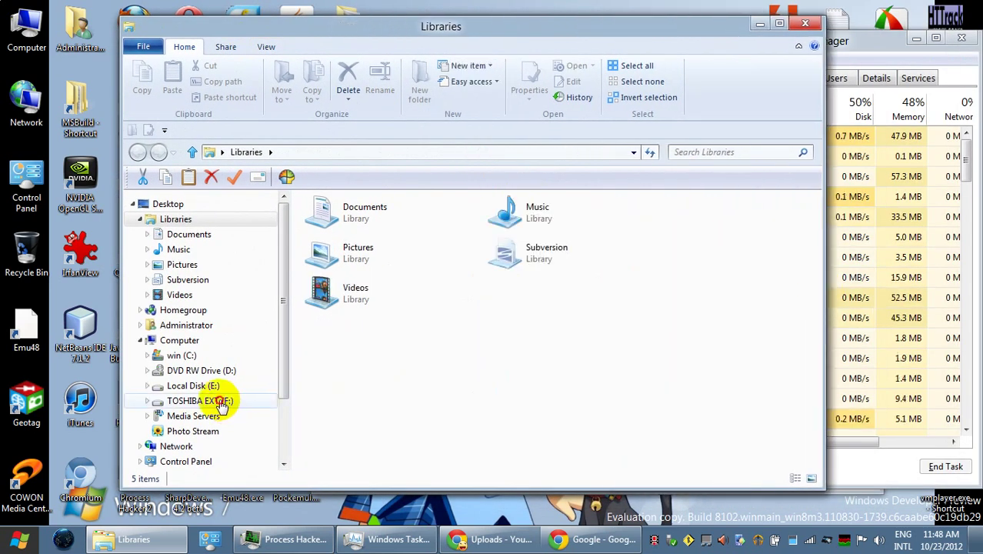
Open the folder sim\hercules\Hercules 3.07 (32 Bit) on the TOSHIBA EXT (F:) drive
{"action": "left_click", "coordinate": [201, 400]}
{"action": "scroll", "coordinate": [338, 400], "scroll_direction": "down", "scroll_amount": 7}
{"action": "left_click", "coordinate": [339, 417]}
{"action": "double_click", "coordinate": [339, 417]}
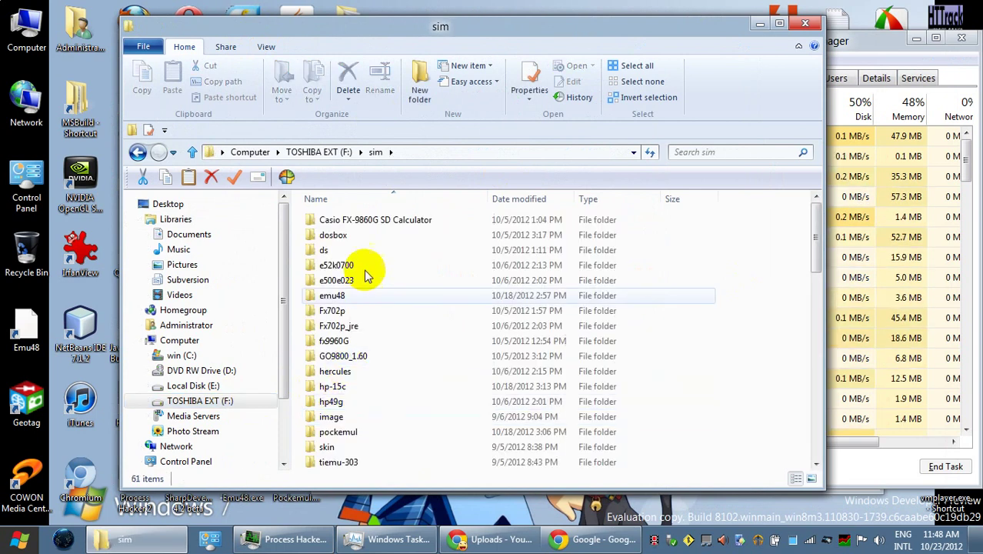
{"action": "double_click", "coordinate": [346, 372]}
{"action": "double_click", "coordinate": [388, 220]}
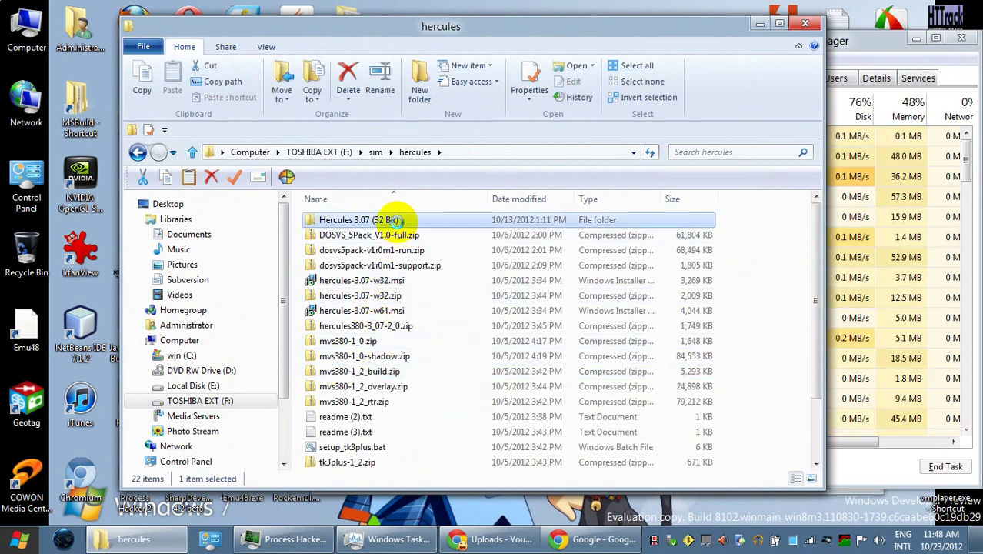
Find hercules.exe in the Hercules 3.07 (32 Bit) folder and run it
{"action": "scroll", "coordinate": [429, 364], "scroll_direction": "down", "scroll_amount": 1}
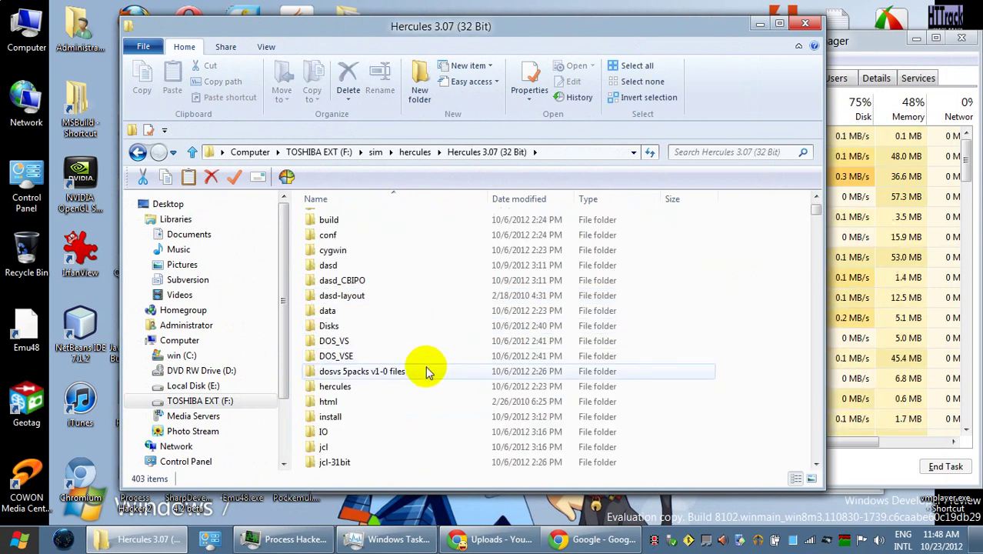
{"action": "left_click_drag", "start_coordinate": [816, 219], "coordinate": [815, 285]}
{"action": "scroll", "coordinate": [512, 373], "scroll_direction": "down", "scroll_amount": 10}
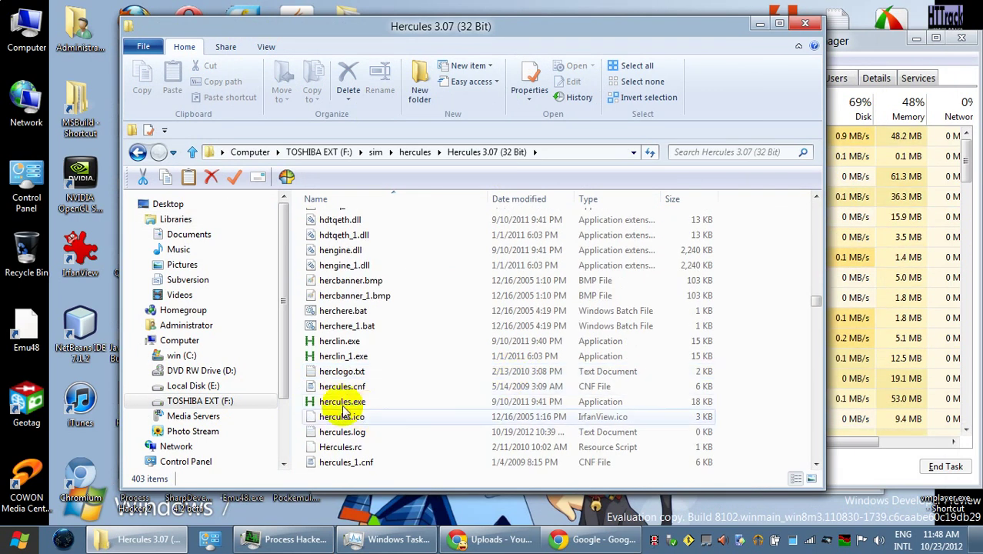
{"action": "double_click", "coordinate": [342, 402]}
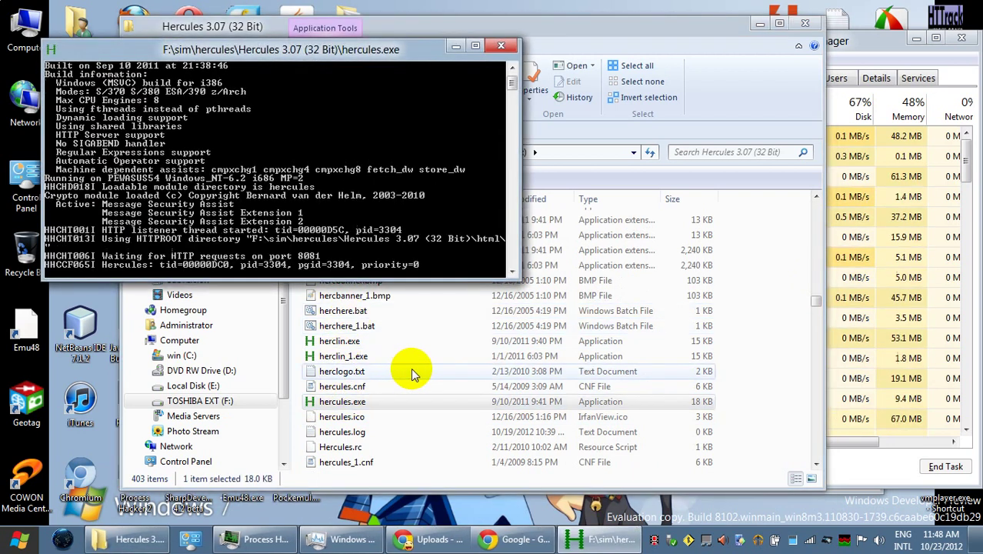
Bring the Hercules folder back to the front, run dosvswc3270.bat and connect the DOS/VS console to the running emulator
{"action": "left_click", "coordinate": [558, 38]}
{"action": "scroll", "coordinate": [452, 248], "scroll_direction": "down", "scroll_amount": 4}
{"action": "scroll", "coordinate": [454, 254], "scroll_direction": "up", "scroll_amount": 13}
{"action": "scroll", "coordinate": [496, 262], "scroll_direction": "up", "scroll_amount": 5}
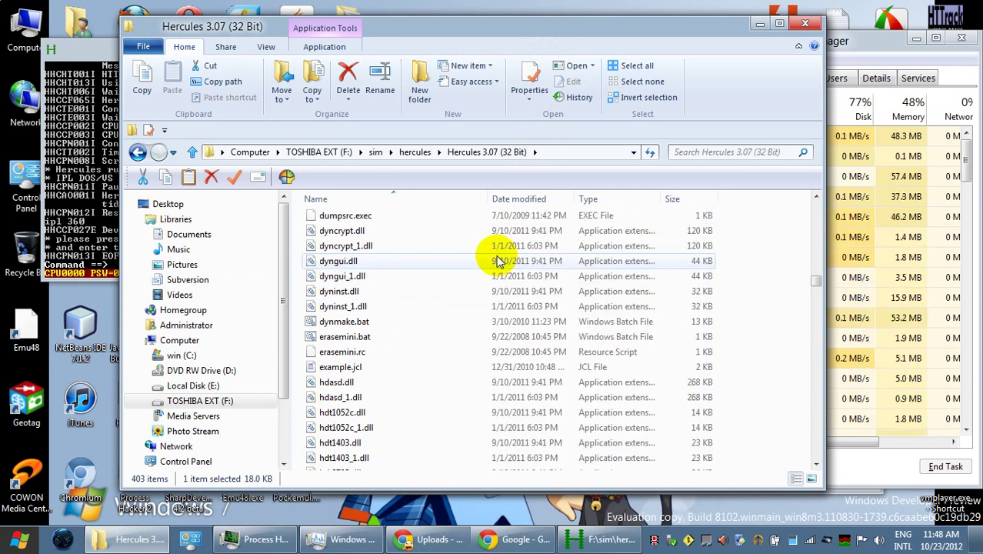
{"action": "scroll", "coordinate": [496, 261], "scroll_direction": "up", "scroll_amount": 11}
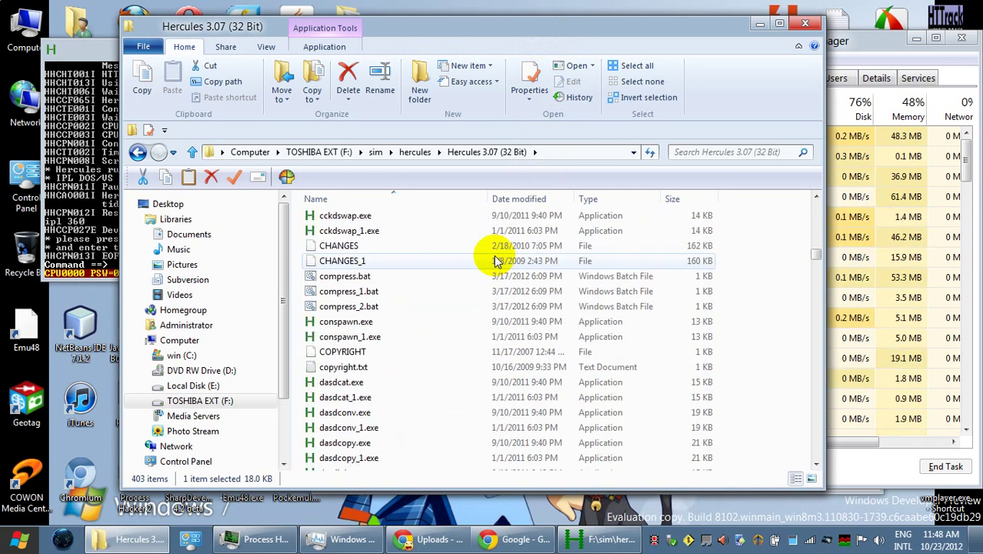
{"action": "scroll", "coordinate": [496, 261], "scroll_direction": "up", "scroll_amount": 5}
{"action": "scroll", "coordinate": [496, 261], "scroll_direction": "up", "scroll_amount": 4}
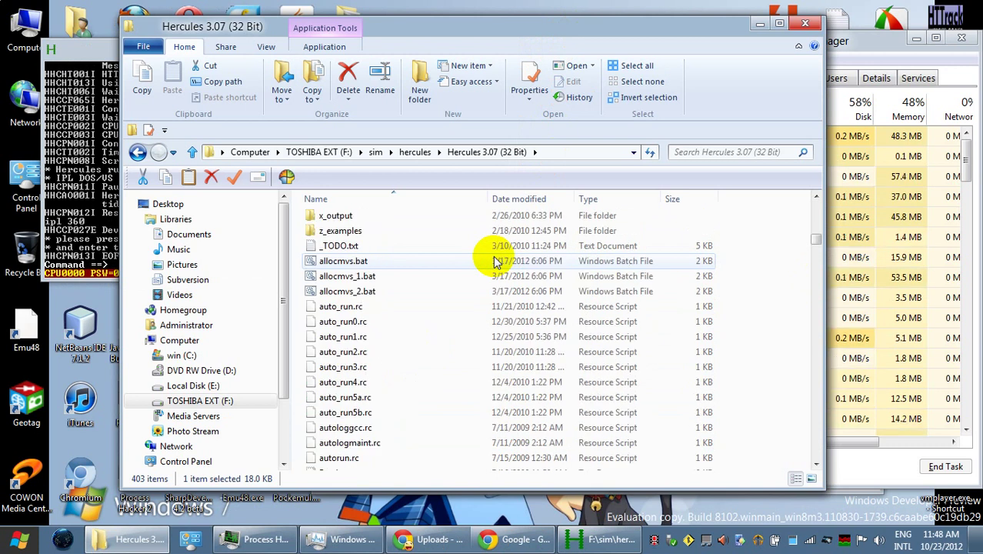
{"action": "scroll", "coordinate": [496, 262], "scroll_direction": "up", "scroll_amount": 3}
{"action": "scroll", "coordinate": [496, 261], "scroll_direction": "down", "scroll_amount": 13}
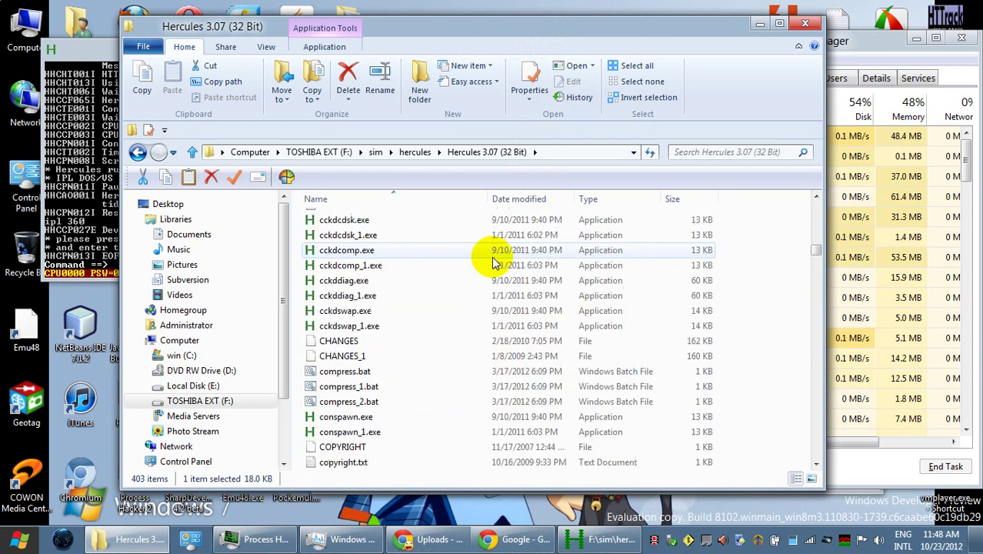
{"action": "scroll", "coordinate": [496, 262], "scroll_direction": "down", "scroll_amount": 1}
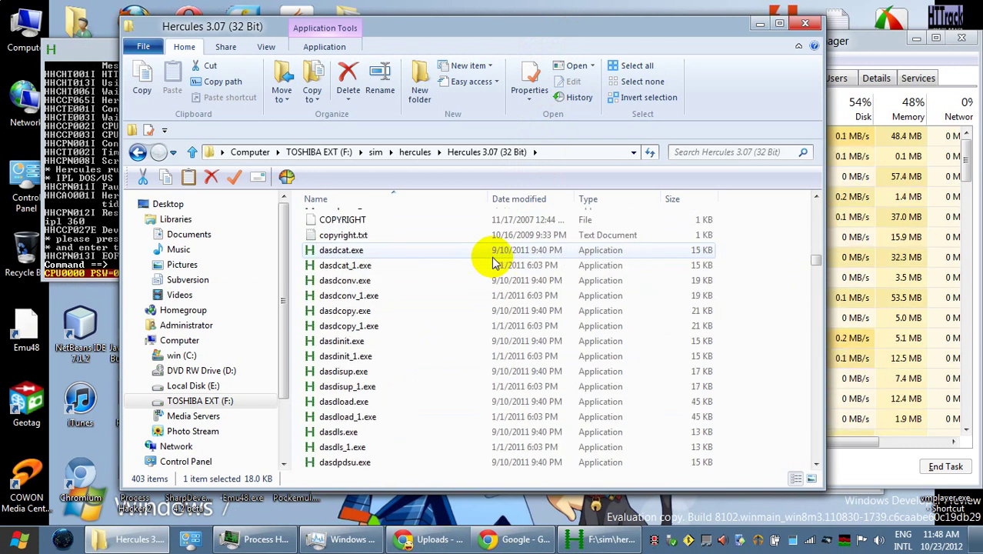
{"action": "scroll", "coordinate": [496, 261], "scroll_direction": "down", "scroll_amount": 7}
{"action": "double_click", "coordinate": [400, 340]}
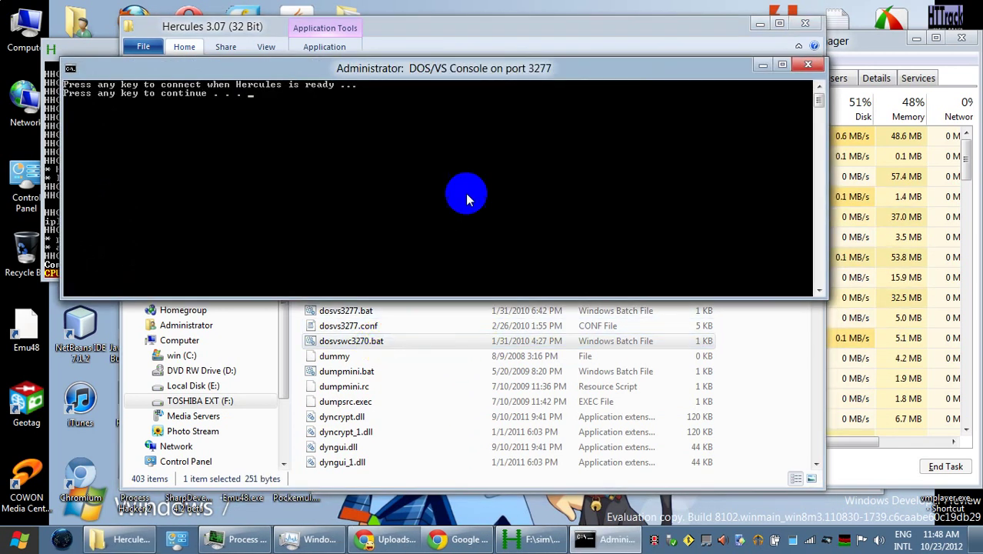
{"action": "key", "text": "Return"}
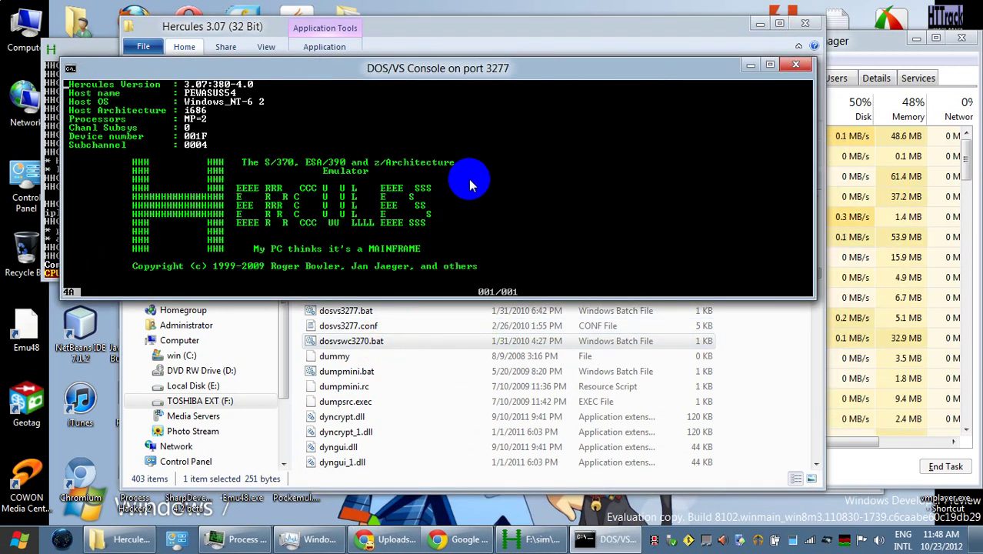
Minimize the DOS/VS console and run install_tk3plus.bat from the Hercules folder
{"action": "left_click", "coordinate": [749, 68]}
{"action": "left_click", "coordinate": [361, 386]}
{"action": "scroll", "coordinate": [360, 393], "scroll_direction": "down", "scroll_amount": 1}
{"action": "scroll", "coordinate": [360, 392], "scroll_direction": "down", "scroll_amount": 12}
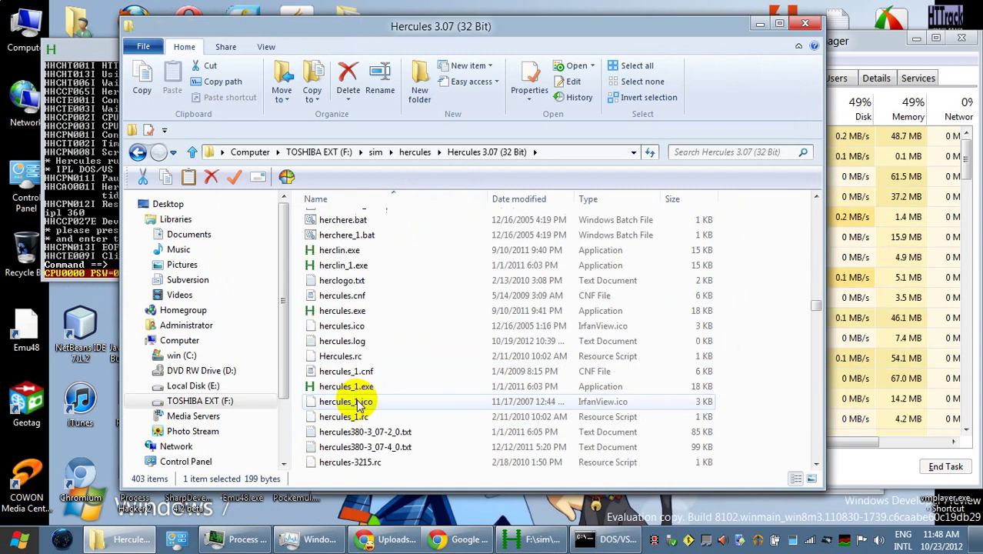
{"action": "scroll", "coordinate": [357, 403], "scroll_direction": "down", "scroll_amount": 12}
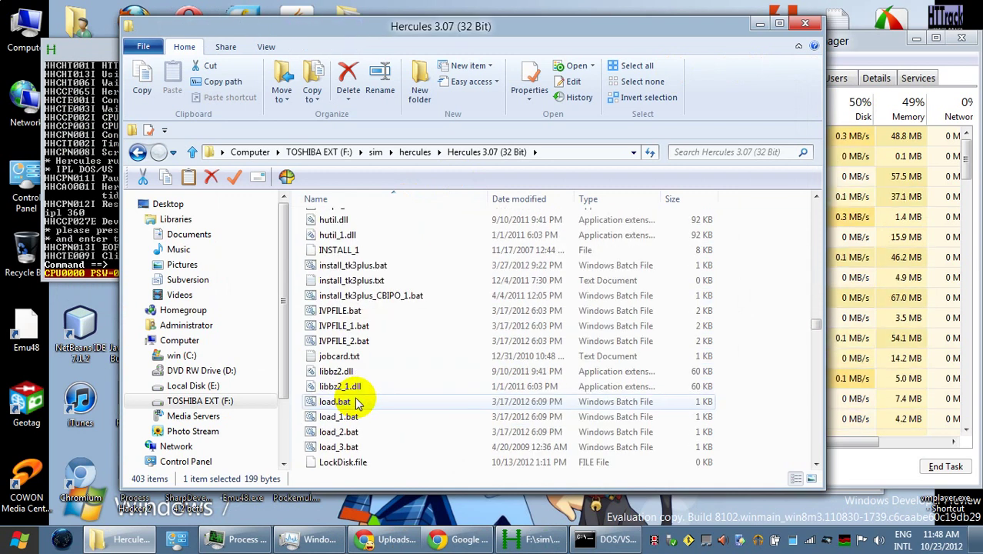
{"action": "double_click", "coordinate": [374, 264]}
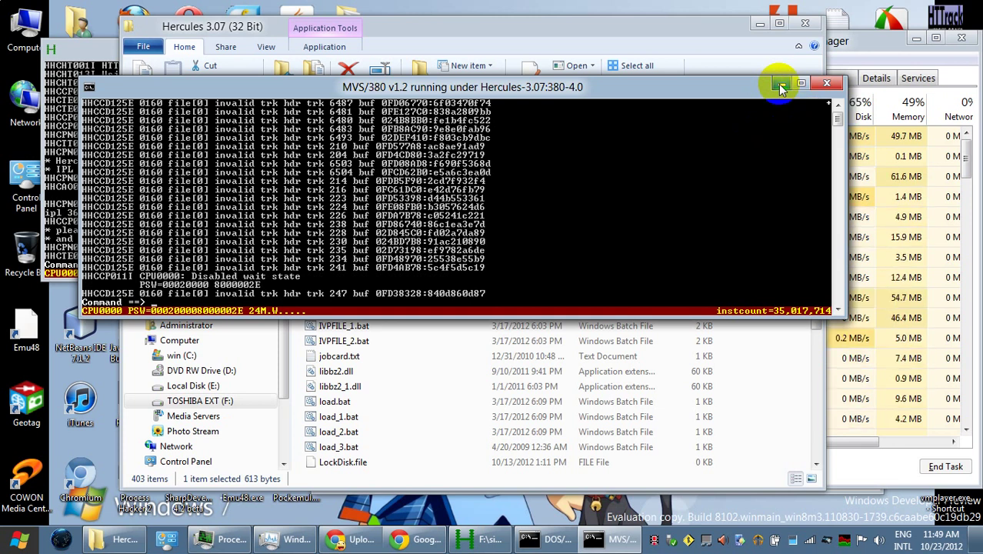
Minimize the MVS/380 console and run SixPack.cmd from the Hercules folder
{"action": "left_click", "coordinate": [779, 85]}
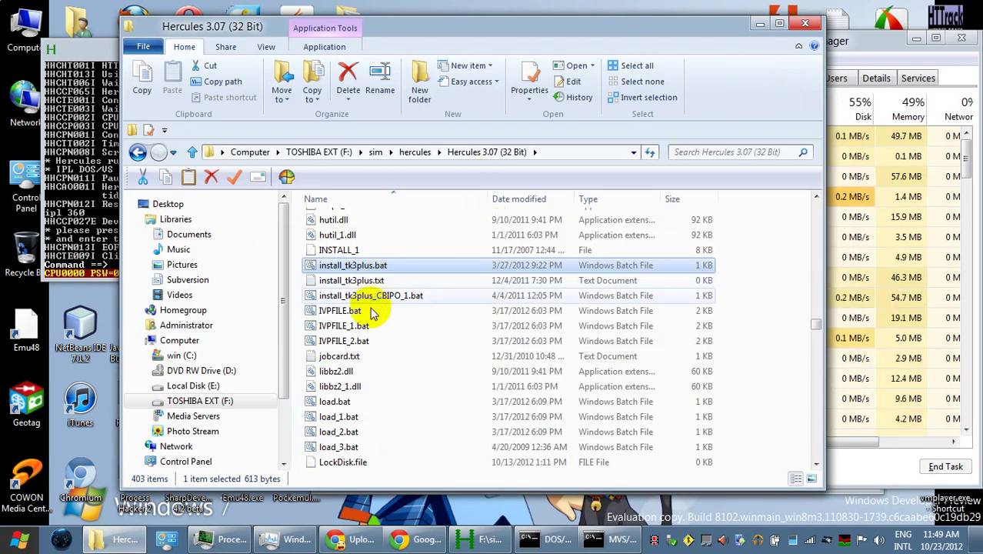
{"action": "left_click", "coordinate": [338, 401]}
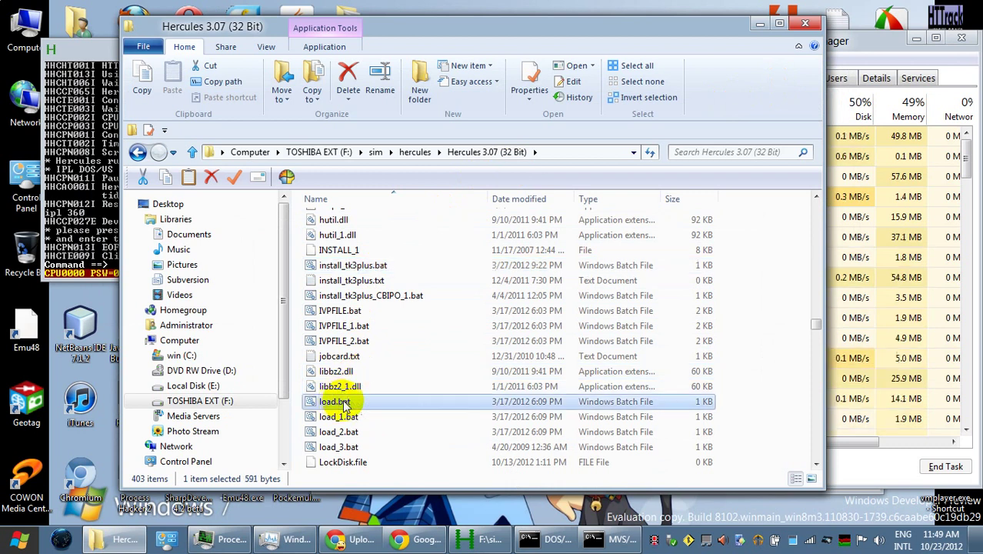
{"action": "scroll", "coordinate": [394, 356], "scroll_direction": "down", "scroll_amount": 7}
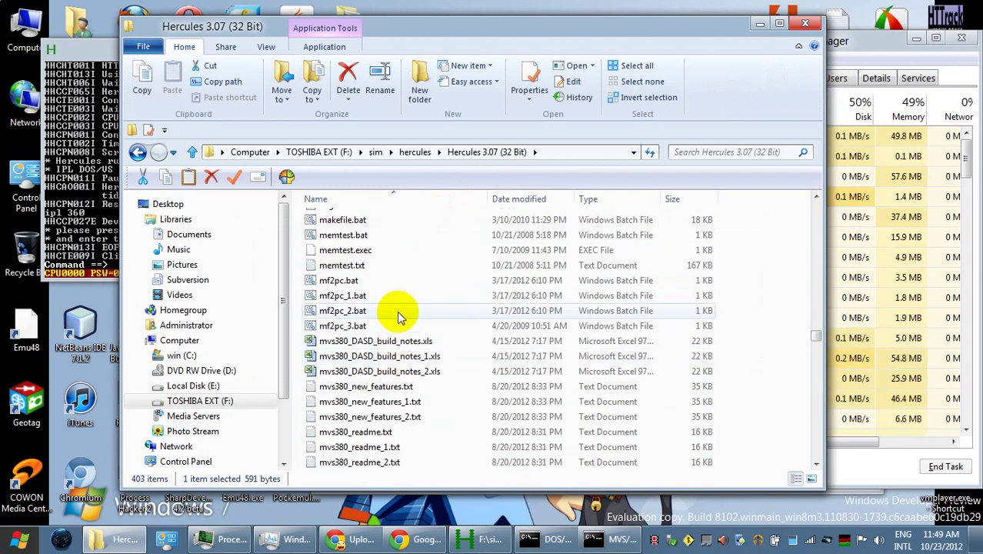
{"action": "scroll", "coordinate": [398, 317], "scroll_direction": "down", "scroll_amount": 8}
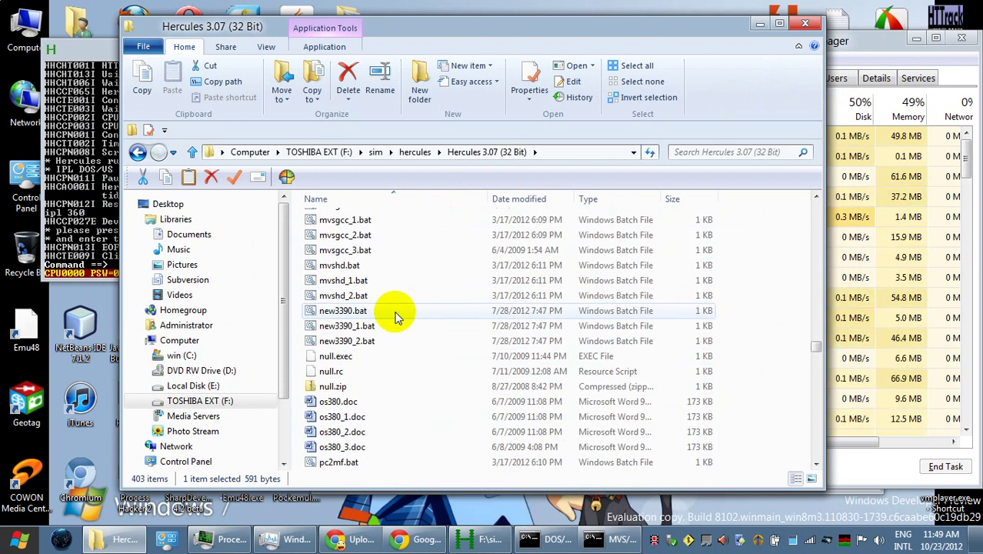
{"action": "scroll", "coordinate": [397, 317], "scroll_direction": "down", "scroll_amount": 7}
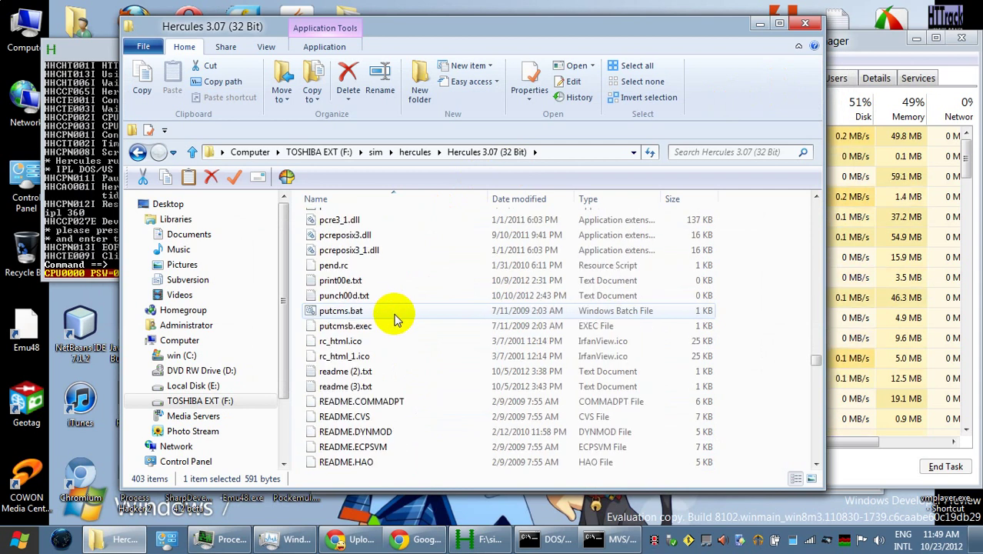
{"action": "scroll", "coordinate": [396, 317], "scroll_direction": "down", "scroll_amount": 10}
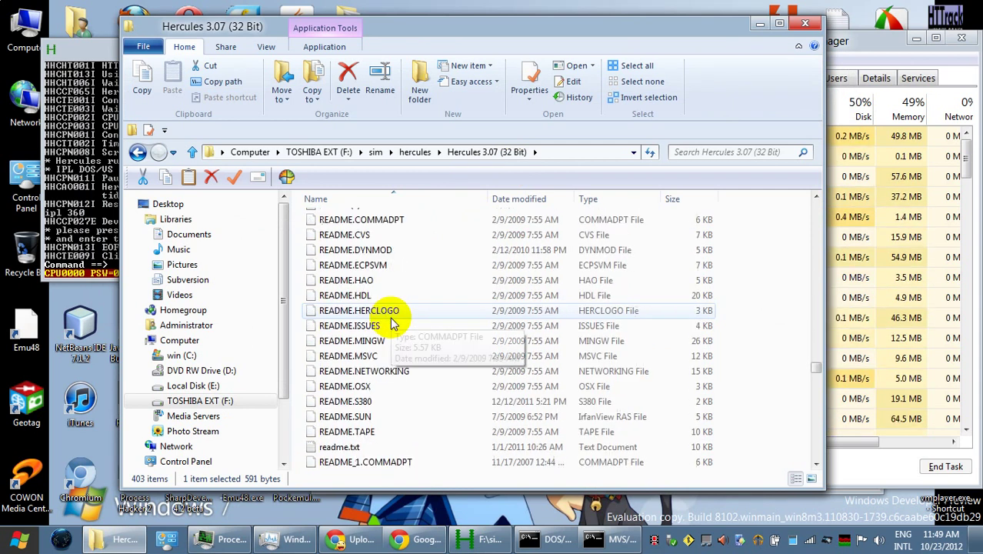
{"action": "scroll", "coordinate": [391, 324], "scroll_direction": "down", "scroll_amount": 4}
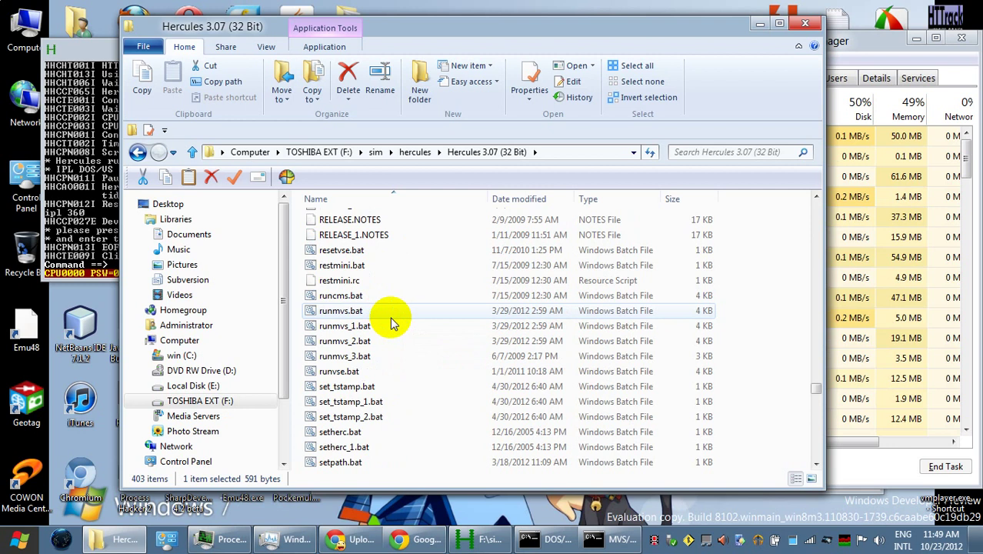
{"action": "scroll", "coordinate": [392, 324], "scroll_direction": "down", "scroll_amount": 3}
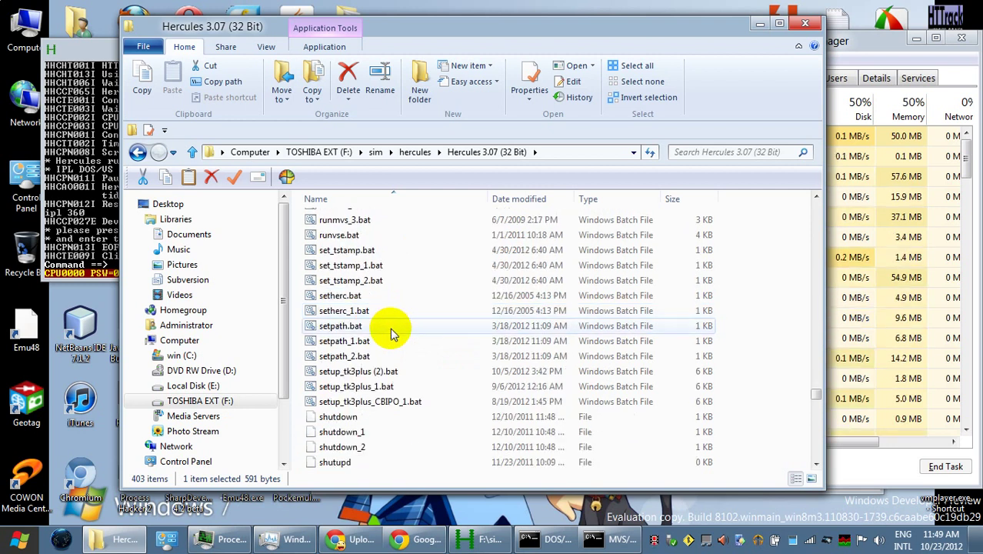
{"action": "scroll", "coordinate": [408, 384], "scroll_direction": "down", "scroll_amount": 4}
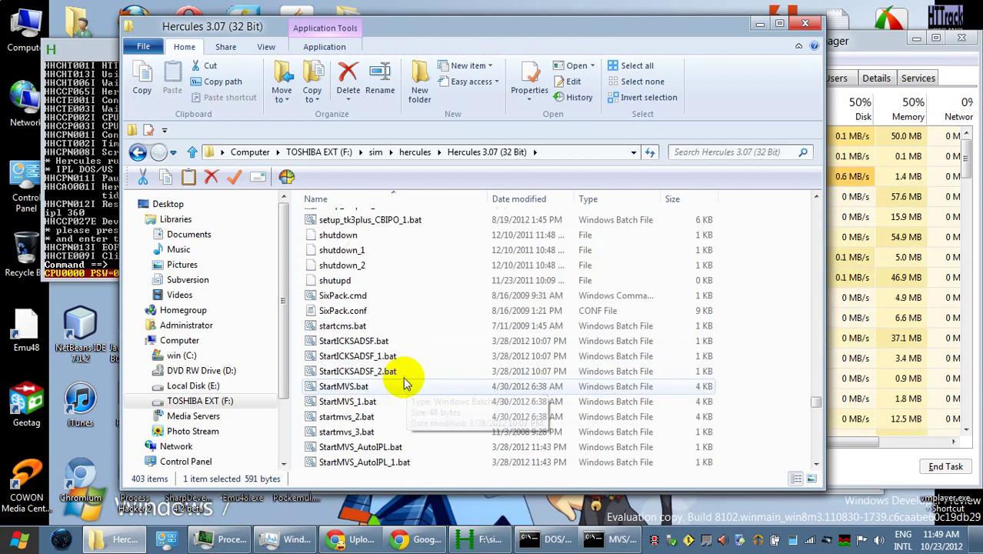
{"action": "left_click", "coordinate": [350, 298]}
{"action": "double_click", "coordinate": [350, 298]}
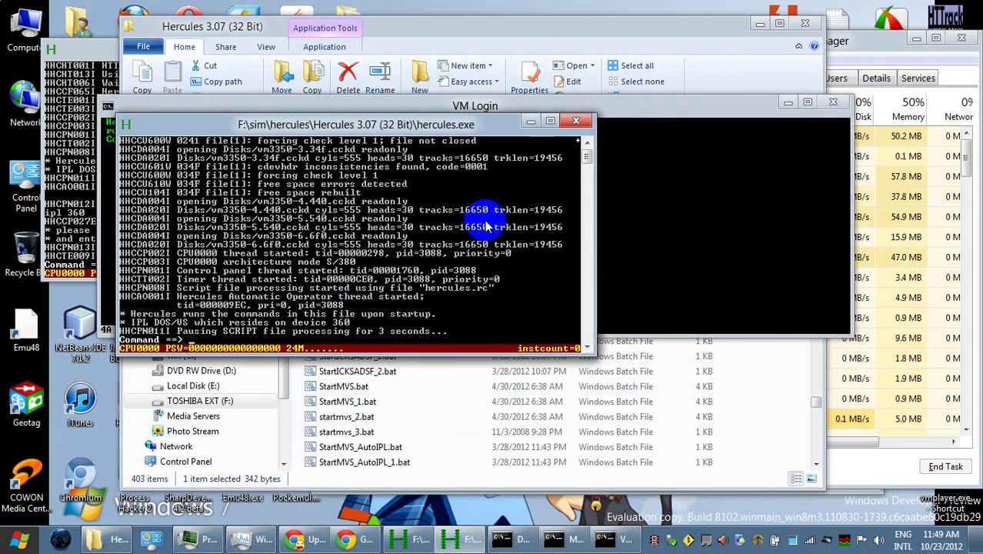
Clear away the SixPack windows by minimizing Hercules and closing VM Login, and run startcms.bat
{"action": "left_click", "coordinate": [528, 123]}
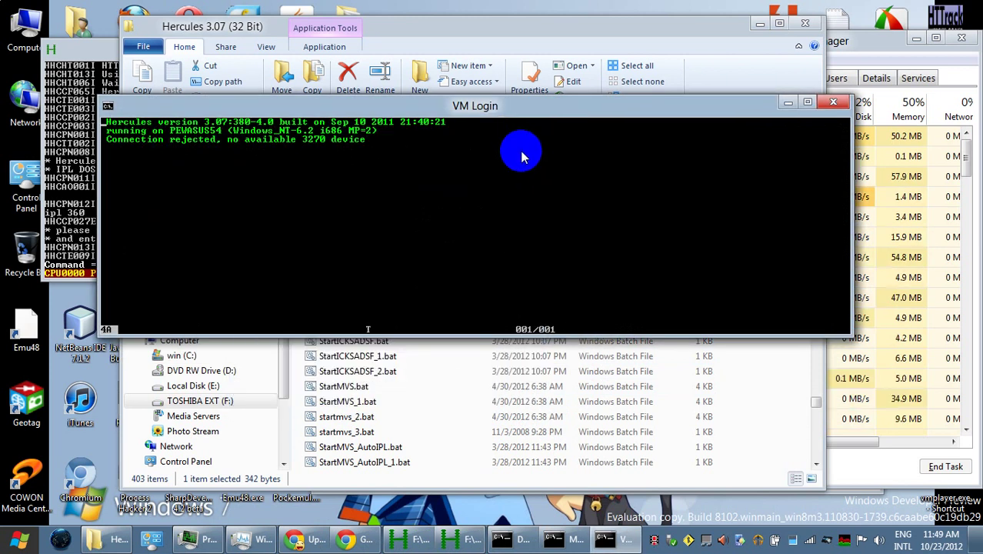
{"action": "left_click", "coordinate": [832, 102]}
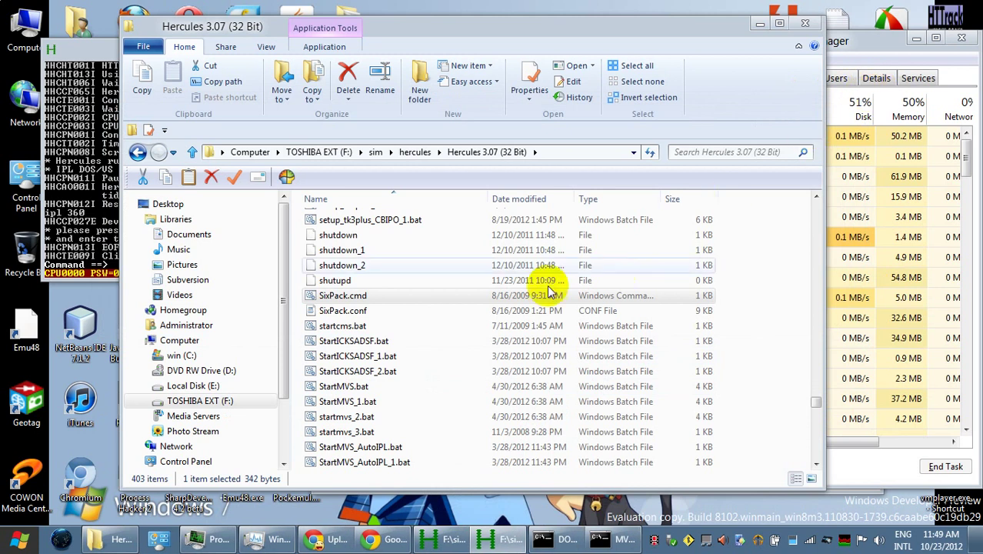
{"action": "double_click", "coordinate": [360, 326]}
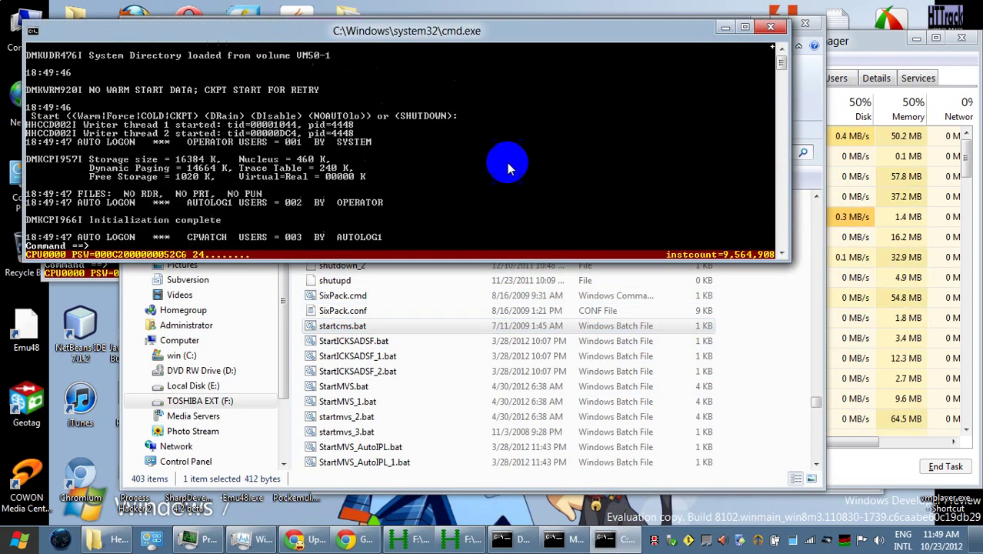
Return the Explorer window to the TOSHIBA EXT (F:) root and minimize it along with the startcms and first Hercules consoles
{"action": "left_click", "coordinate": [723, 27]}
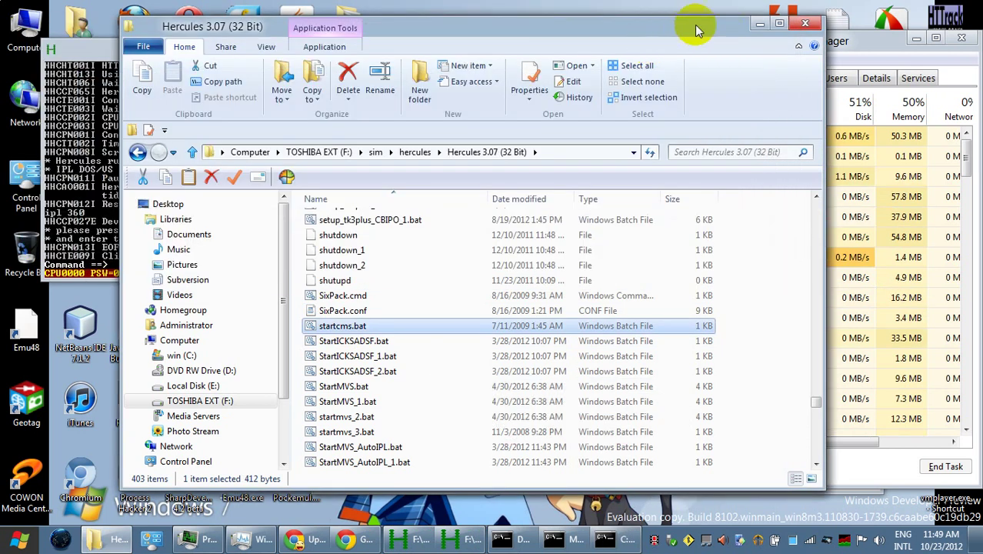
{"action": "left_click", "coordinate": [338, 152]}
{"action": "left_click", "coordinate": [761, 26]}
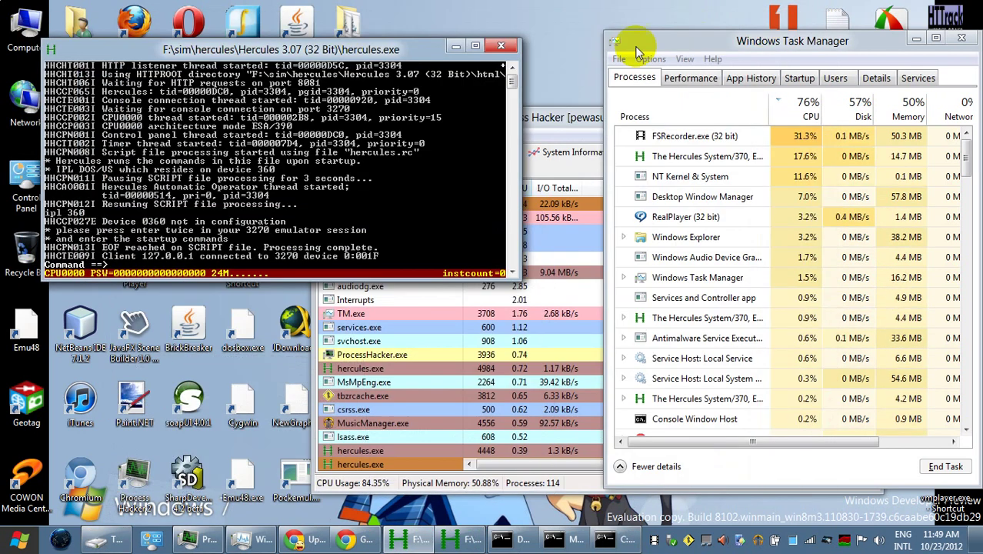
{"action": "left_click", "coordinate": [466, 42]}
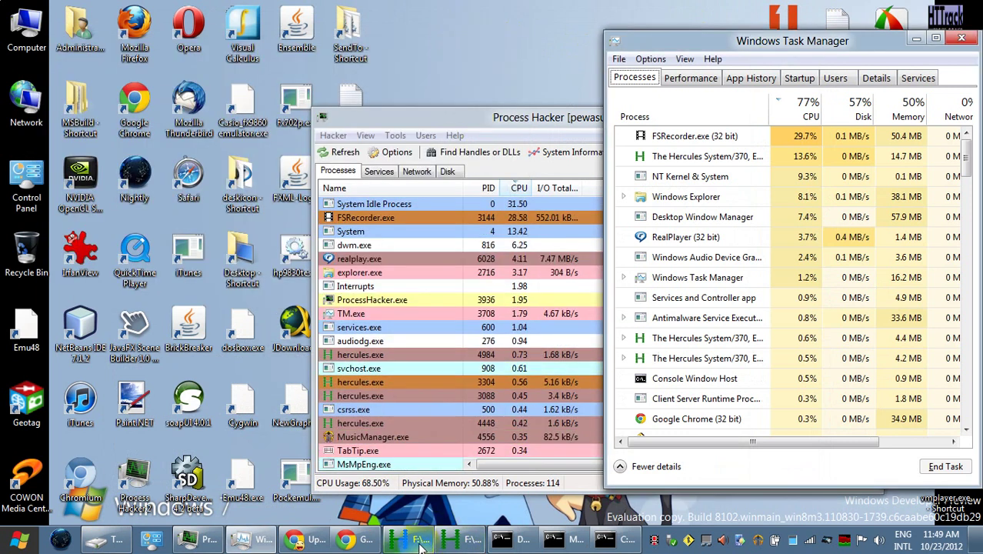
Switch to Chrome and open the Hercules web console at localhost:8081 in a new tab
{"action": "left_click", "coordinate": [408, 541]}
{"action": "left_click", "coordinate": [408, 541]}
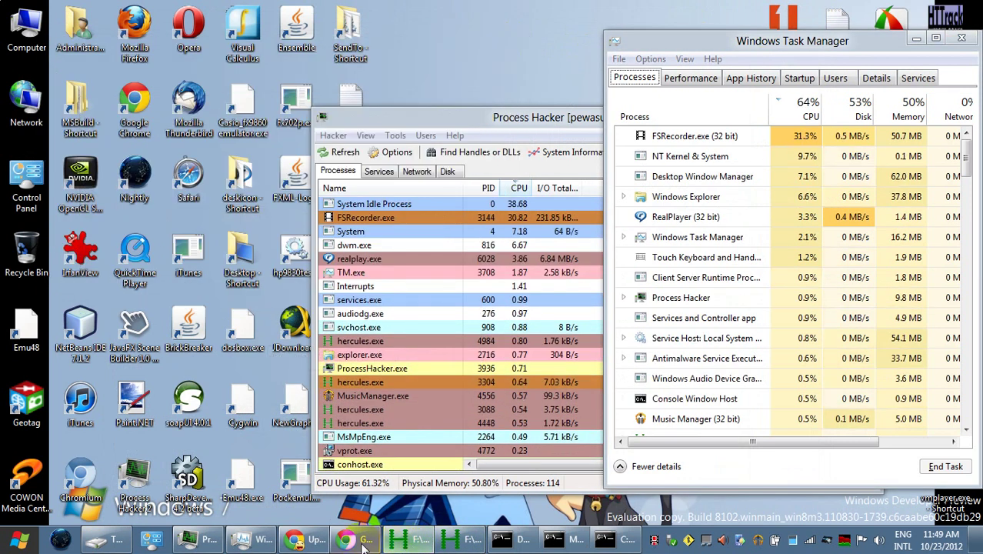
{"action": "left_click", "coordinate": [348, 541]}
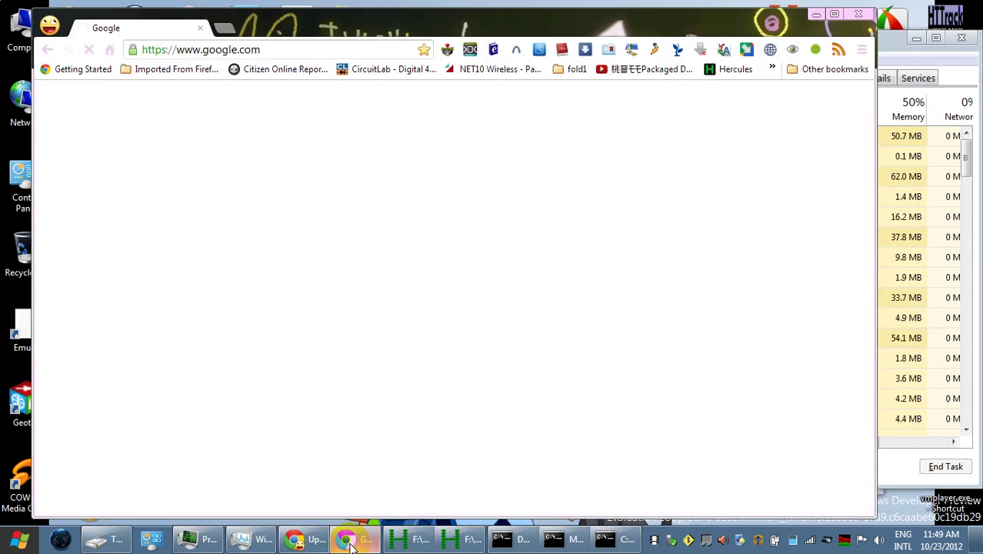
{"action": "left_click", "coordinate": [227, 29]}
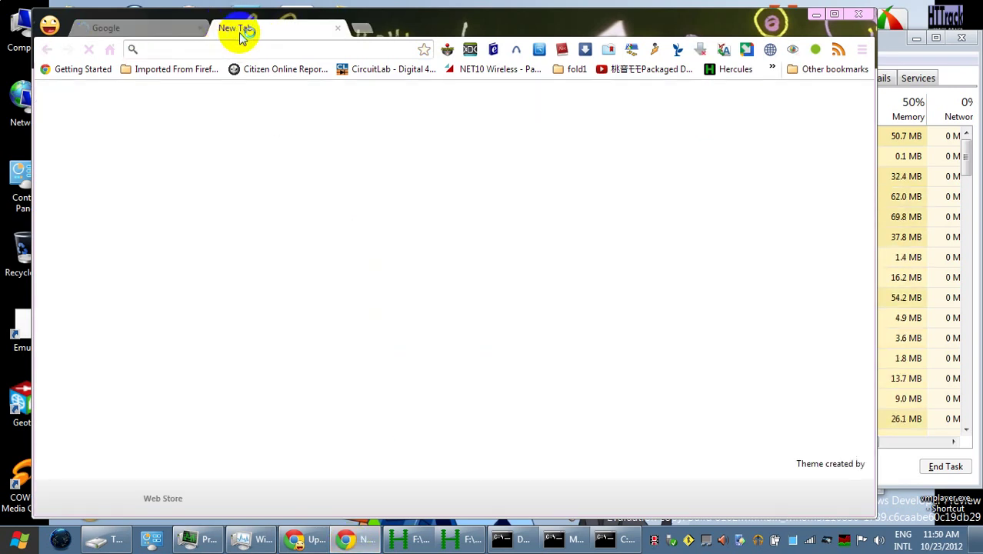
{"action": "type", "text": "localhost:8081"}
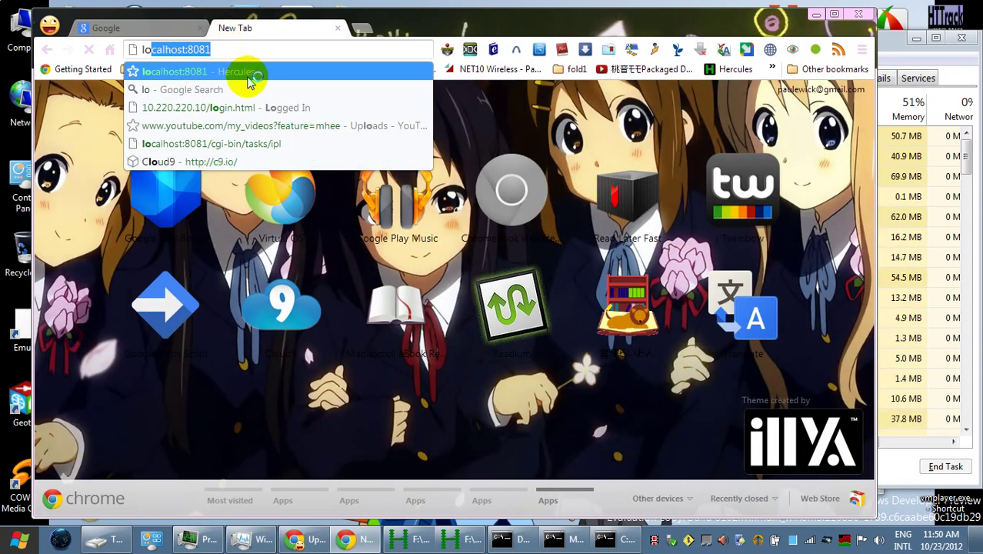
{"action": "left_click", "coordinate": [250, 75]}
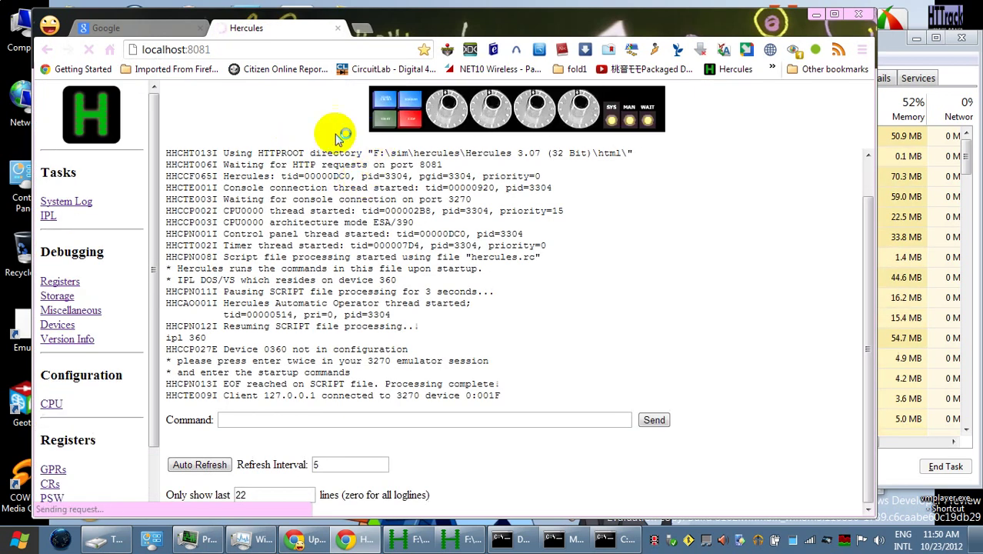
Perform an initial program load on CPU0000 from device DEV000C with the load parameter 360
{"action": "left_click", "coordinate": [48, 215]}
{"action": "left_click", "coordinate": [262, 231]}
{"action": "left_click", "coordinate": [373, 206]}
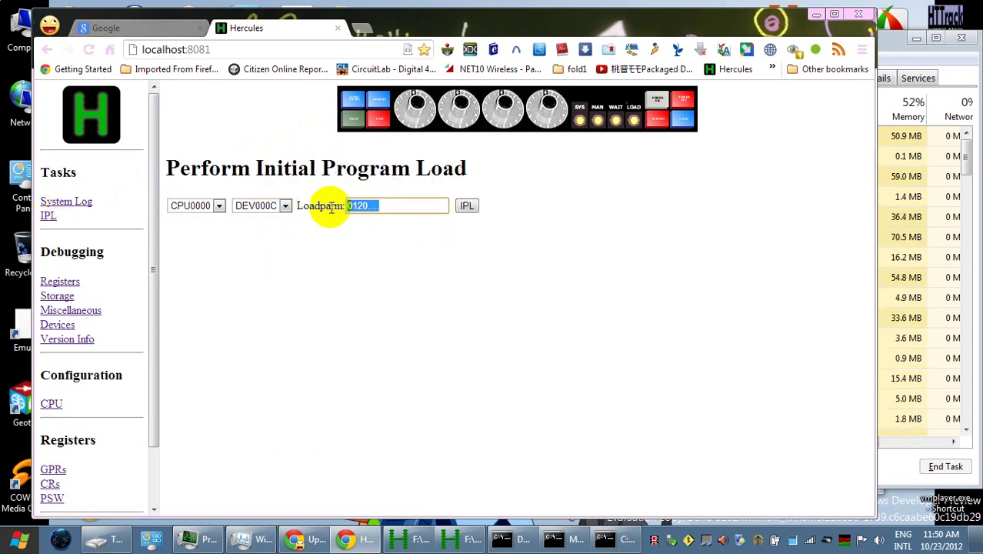
{"action": "type", "text": "360"}
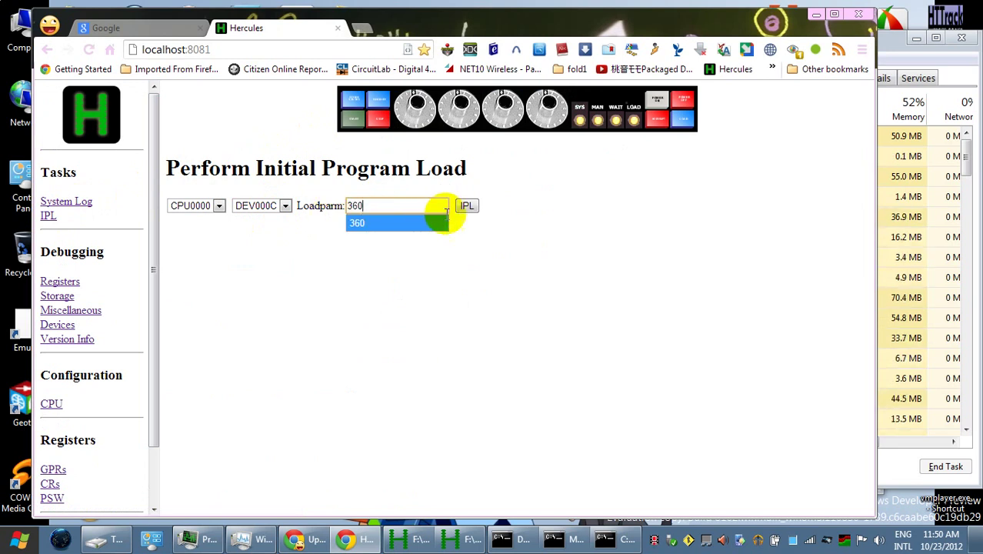
{"action": "left_click", "coordinate": [466, 205]}
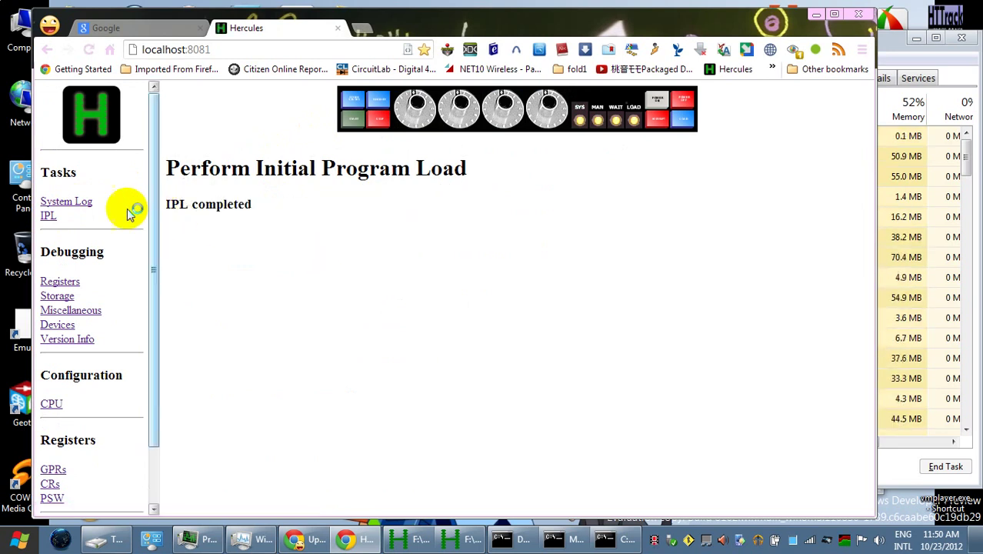
Open the Hercules CPU configuration and bring CPU0001 through CPU0004 online, updating each one
{"action": "left_click", "coordinate": [54, 404]}
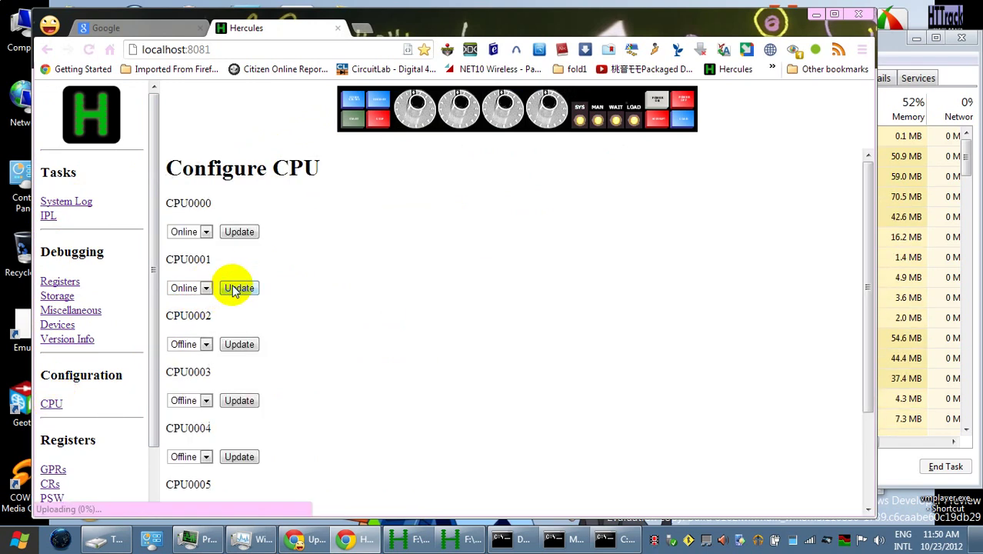
{"action": "left_click", "coordinate": [205, 346]}
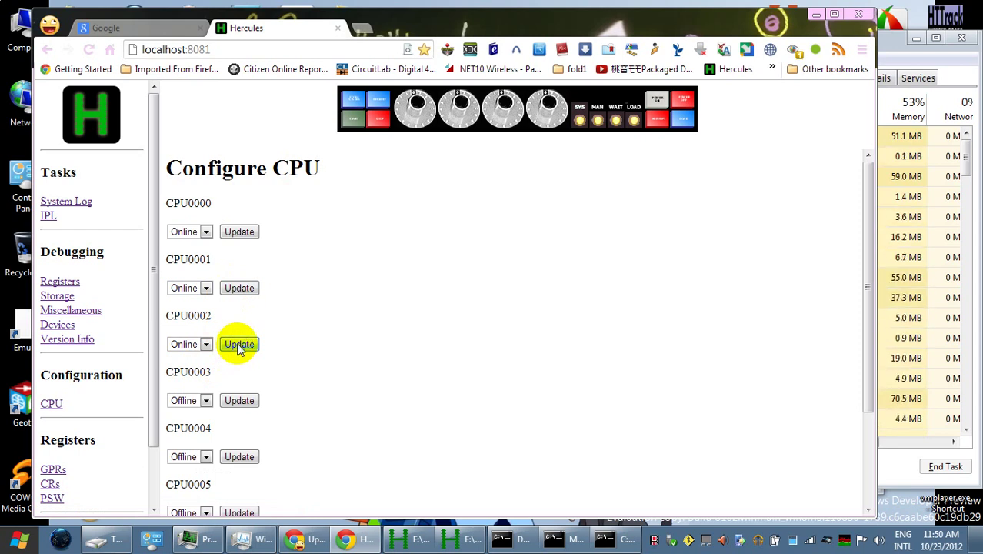
{"action": "left_click", "coordinate": [206, 401]}
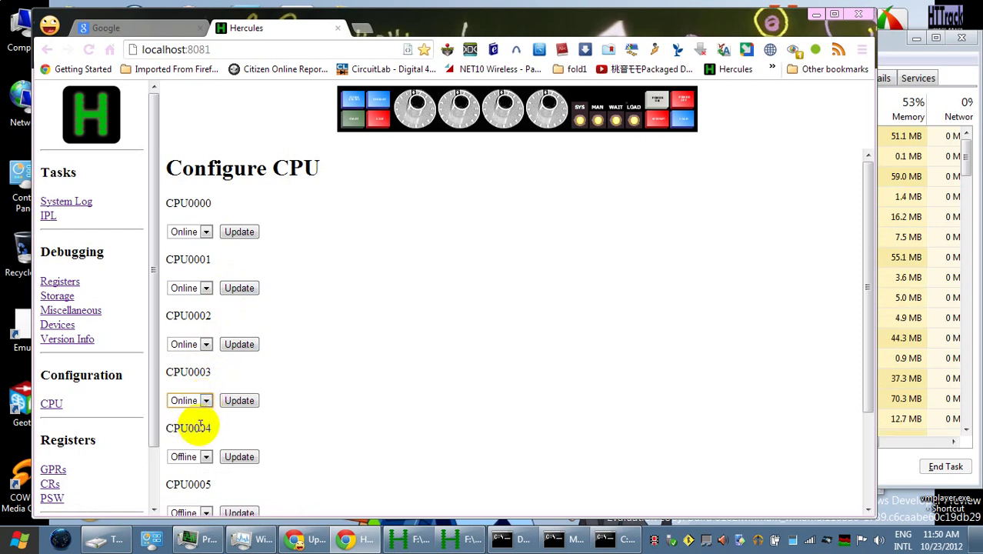
{"action": "left_click", "coordinate": [237, 402]}
{"action": "scroll", "coordinate": [319, 376], "scroll_direction": "down", "scroll_amount": 2}
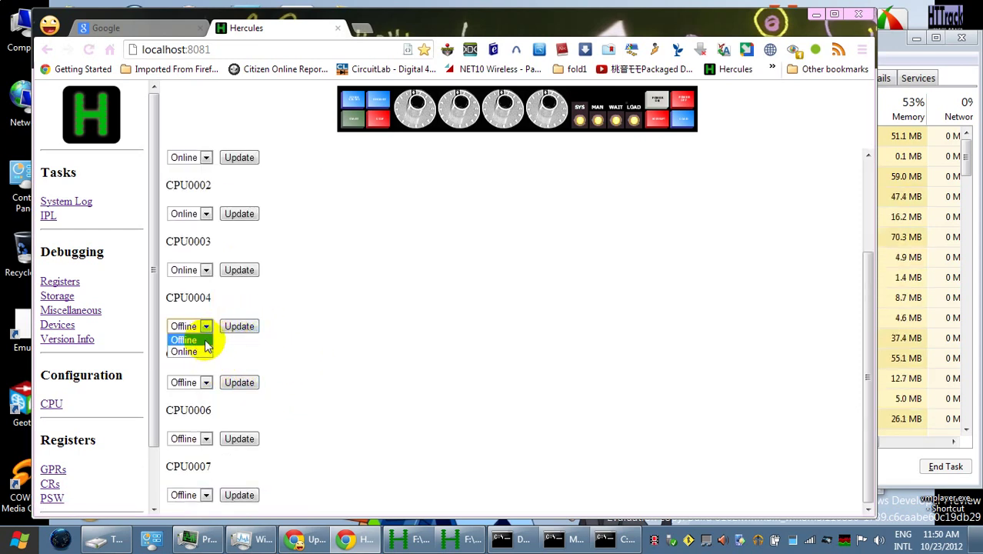
{"action": "left_click", "coordinate": [237, 327]}
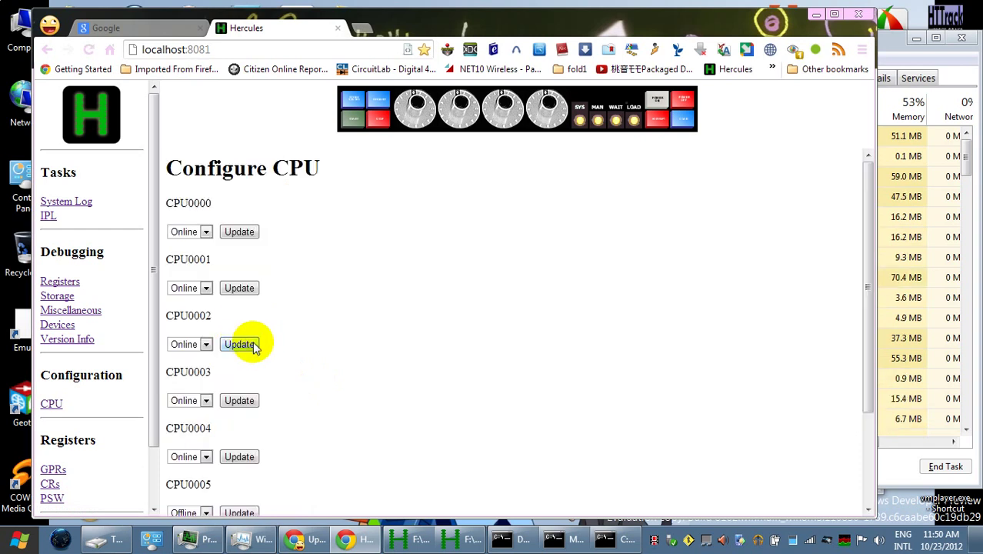
Set CPU0005, CPU0006 and CPU0007 online in the Hercules CPU configuration, updating each one
{"action": "scroll", "coordinate": [305, 350], "scroll_direction": "down", "scroll_amount": 3}
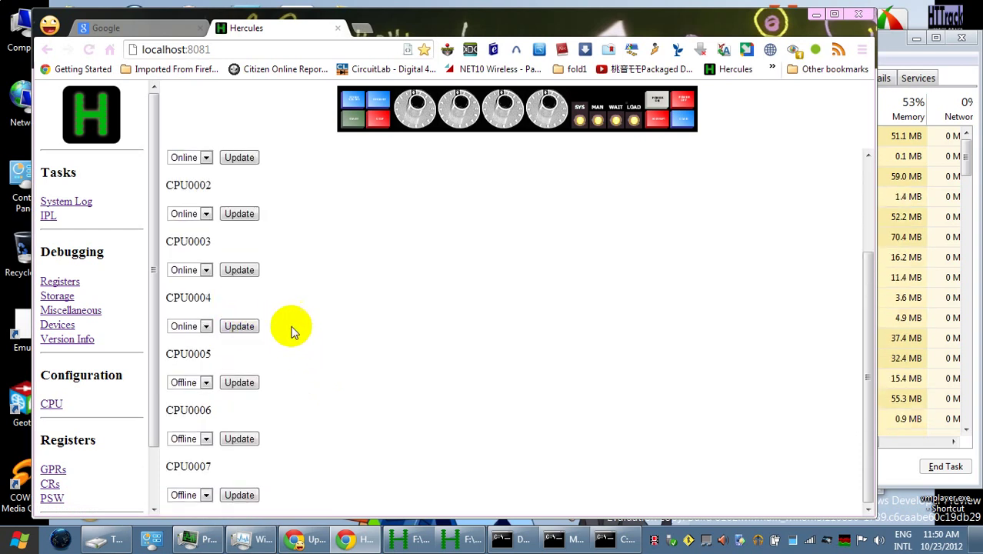
{"action": "left_click", "coordinate": [206, 382]}
{"action": "left_click", "coordinate": [205, 409]}
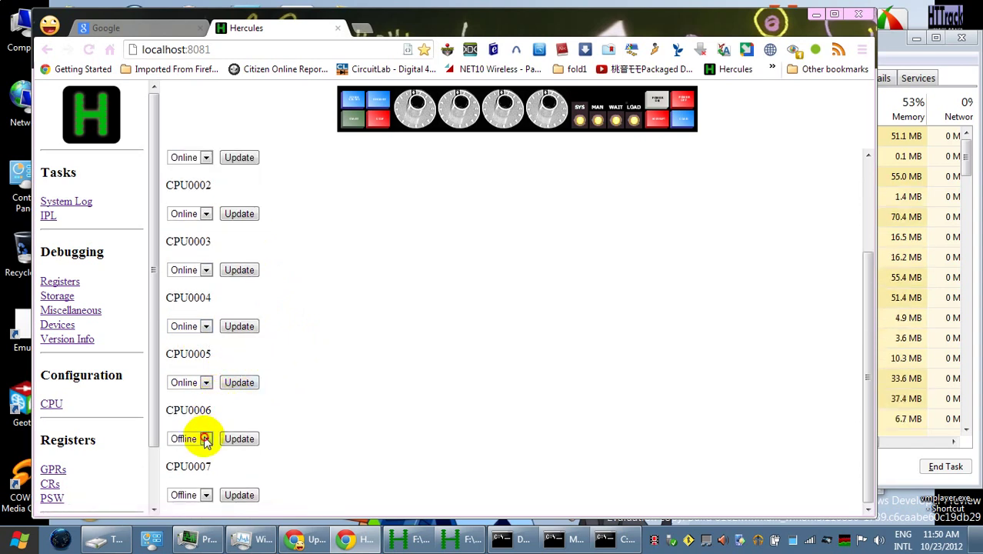
{"action": "left_click", "coordinate": [206, 465]}
{"action": "left_click", "coordinate": [235, 439]}
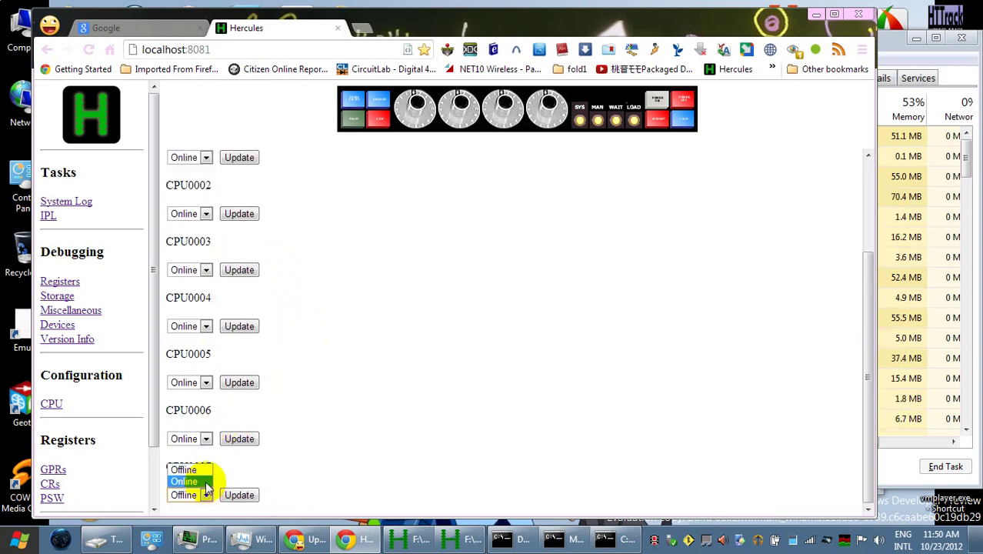
{"action": "left_click", "coordinate": [199, 481]}
{"action": "left_click", "coordinate": [238, 495]}
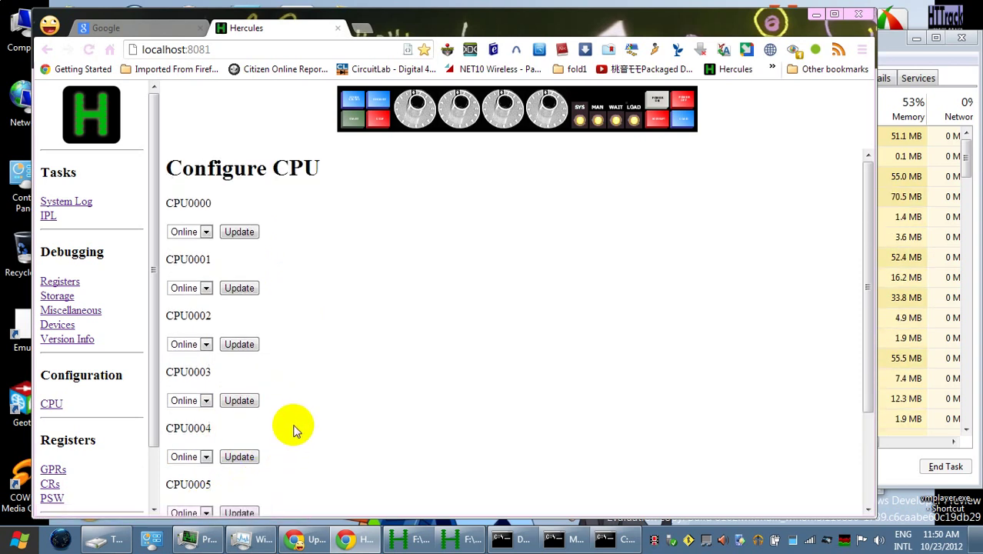
Examine the storage contents, version information and attached device list in the Hercules console, and minimize the browser from its Google tab
{"action": "left_click", "coordinate": [51, 326]}
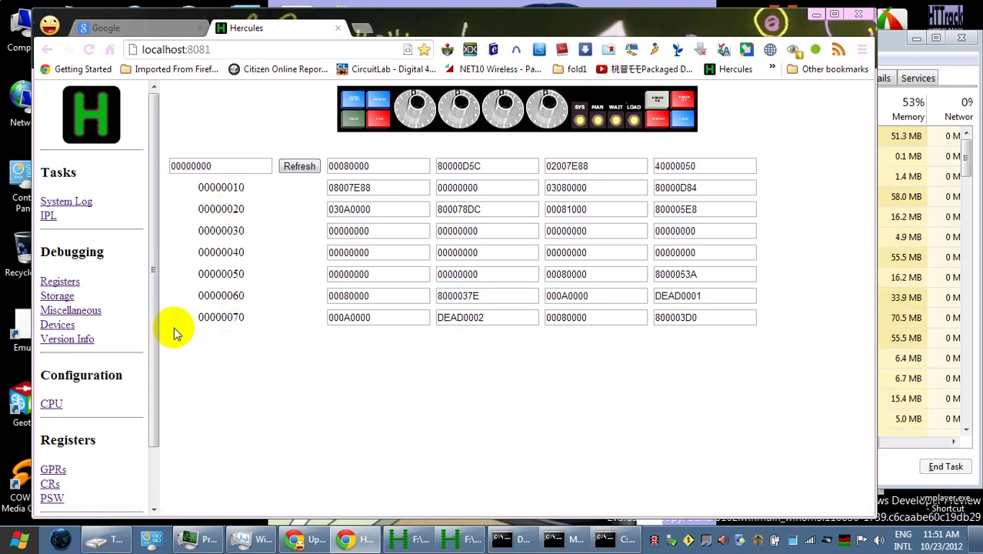
{"action": "left_click", "coordinate": [49, 341]}
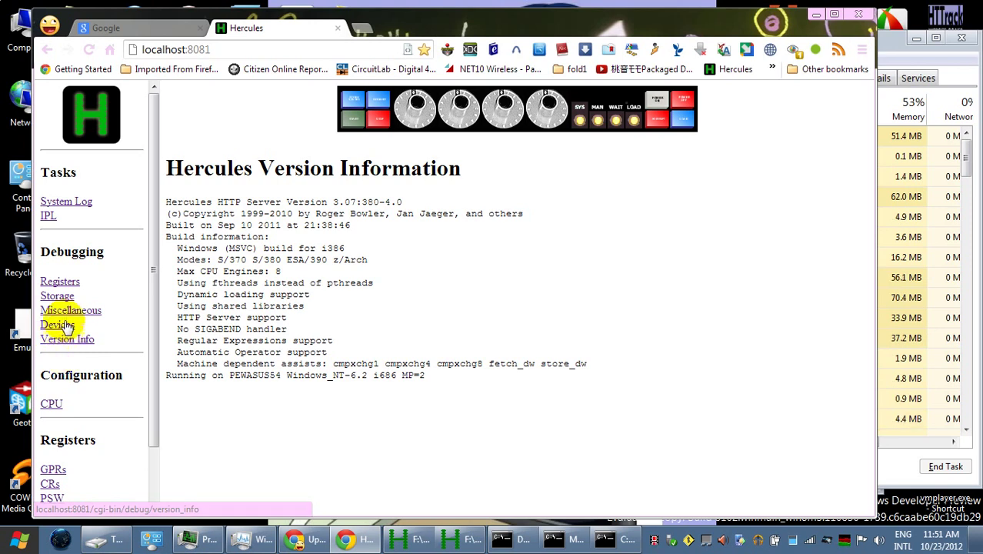
{"action": "left_click", "coordinate": [57, 325]}
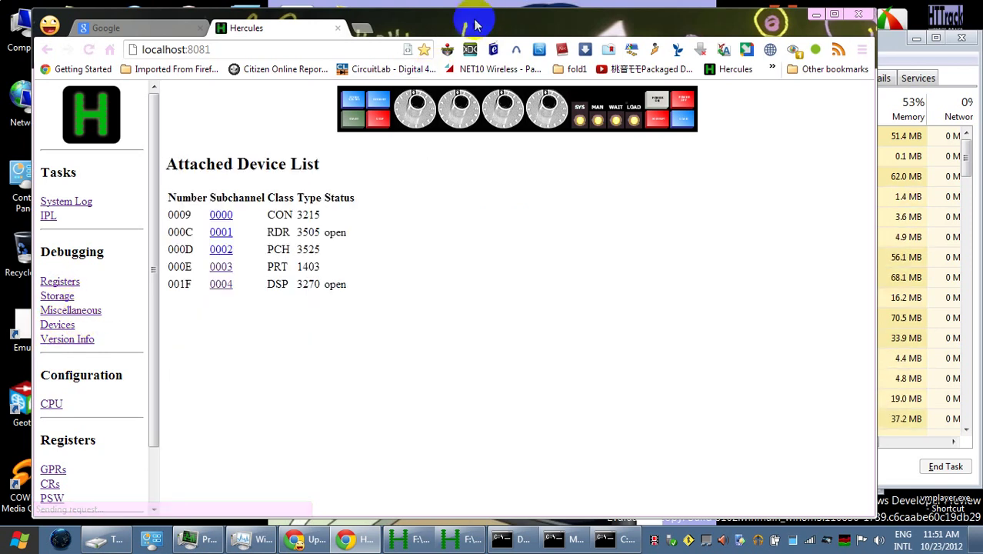
{"action": "left_click", "coordinate": [163, 28]}
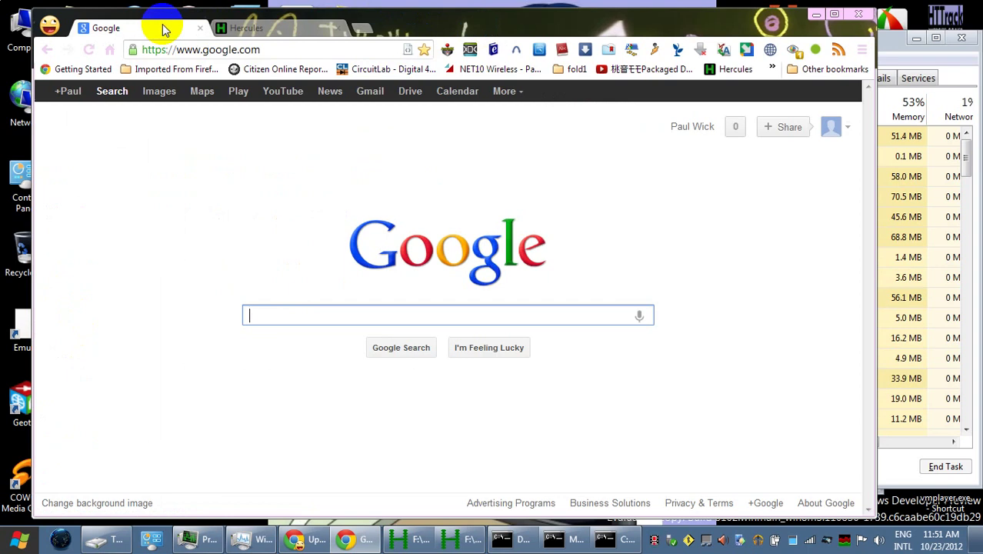
{"action": "left_click", "coordinate": [816, 14]}
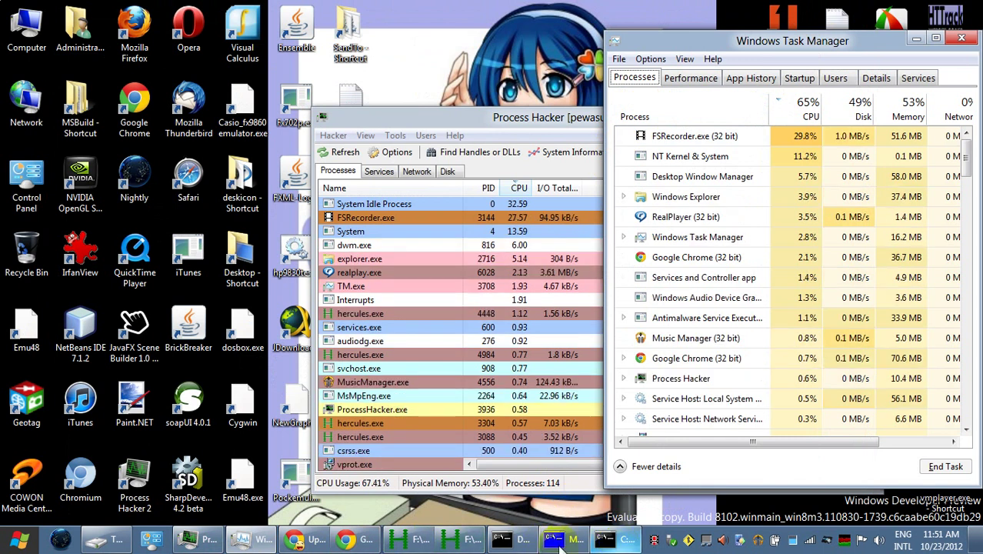
Launch the Nightly browser and look through the uploads list in the YouTube Video Manager window
{"action": "double_click", "coordinate": [136, 177]}
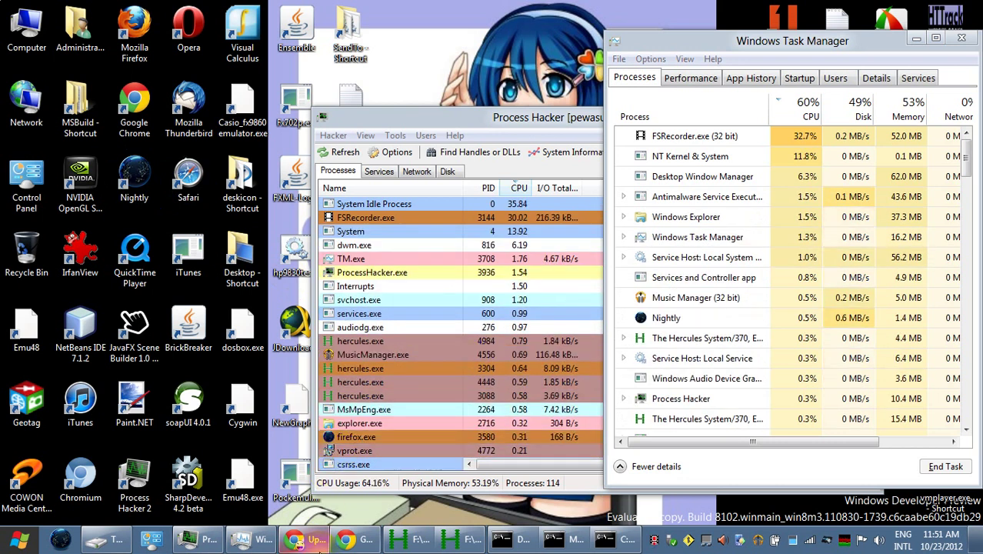
{"action": "left_click", "coordinate": [317, 542]}
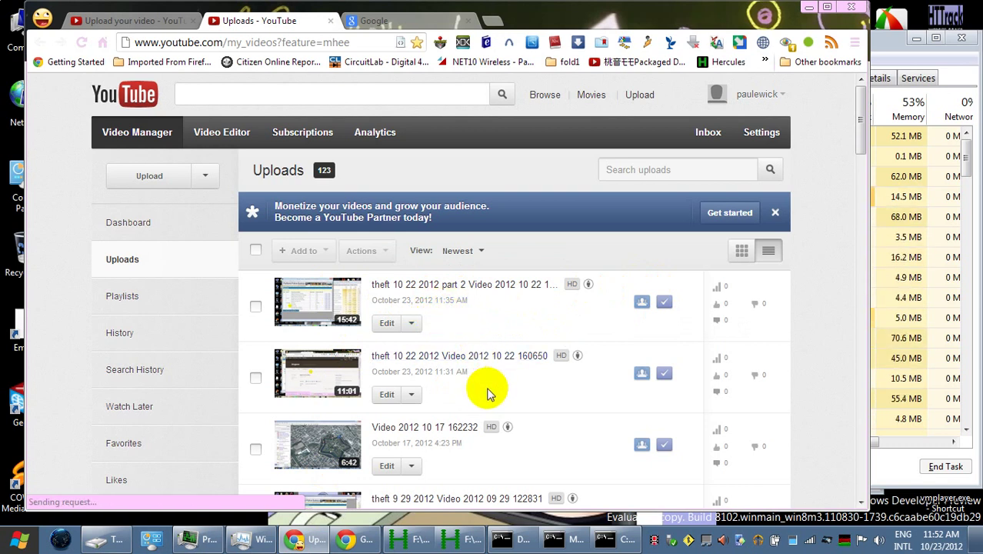
{"action": "scroll", "coordinate": [491, 393], "scroll_direction": "down", "scroll_amount": 3}
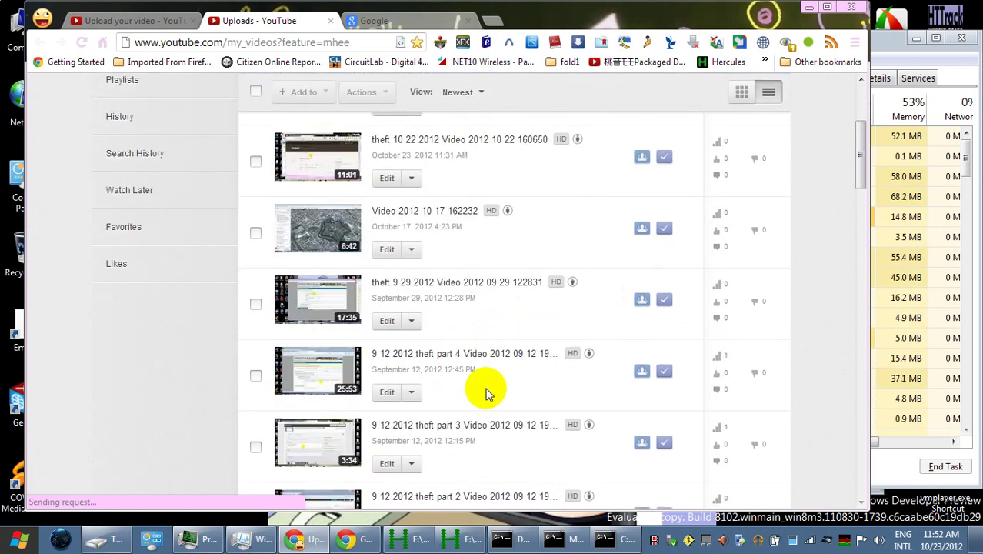
{"action": "scroll", "coordinate": [486, 393], "scroll_direction": "up", "scroll_amount": 3}
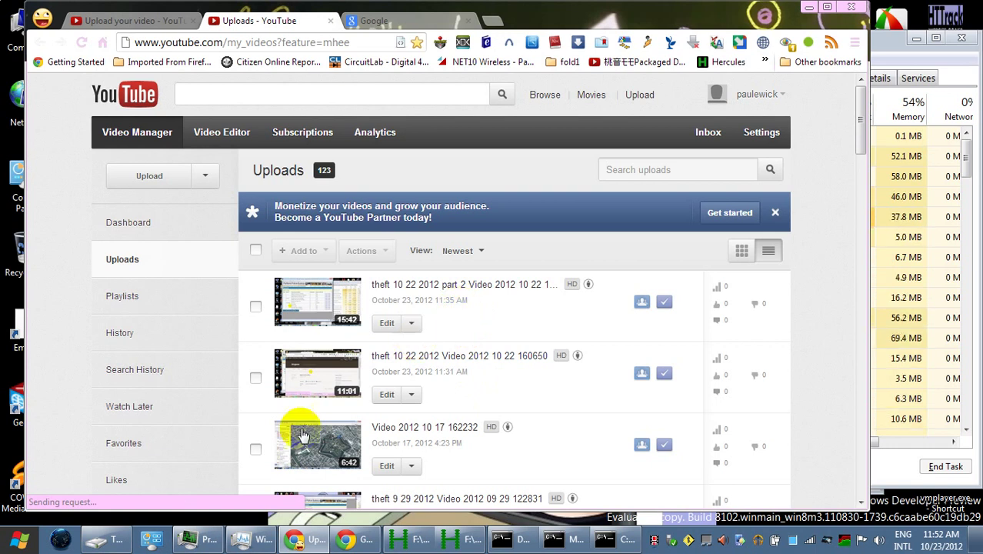
Open the starbucks_10-22-2012 folder inside log on TOSHIBA EXT (F:) and look through its files
{"action": "left_click", "coordinate": [106, 539]}
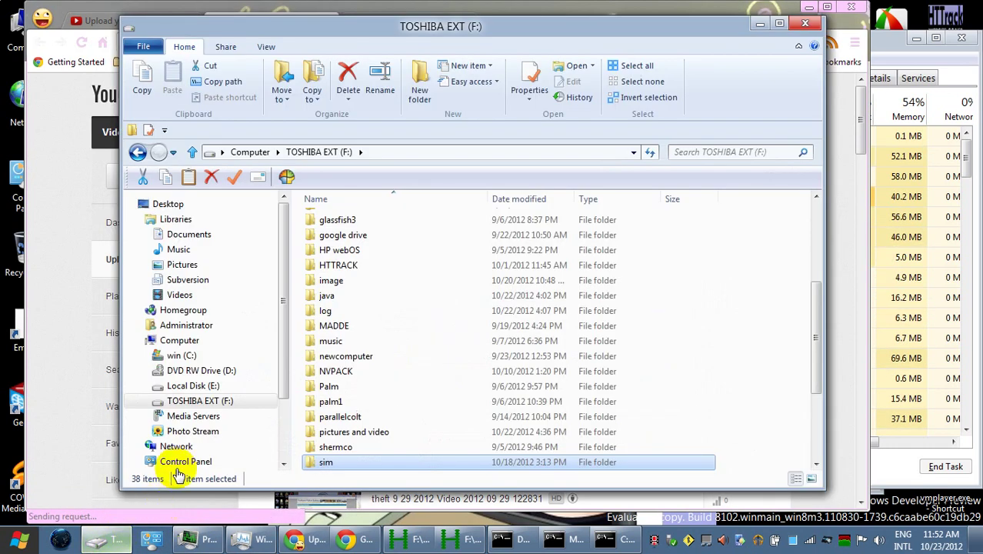
{"action": "left_click", "coordinate": [314, 151]}
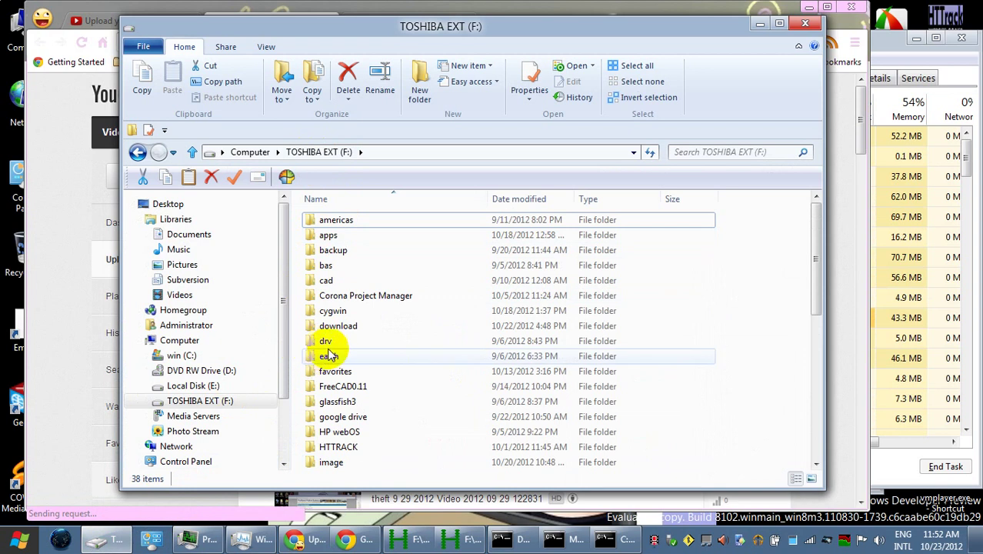
{"action": "scroll", "coordinate": [324, 350], "scroll_direction": "down", "scroll_amount": 2}
{"action": "scroll", "coordinate": [324, 350], "scroll_direction": "down", "scroll_amount": 3}
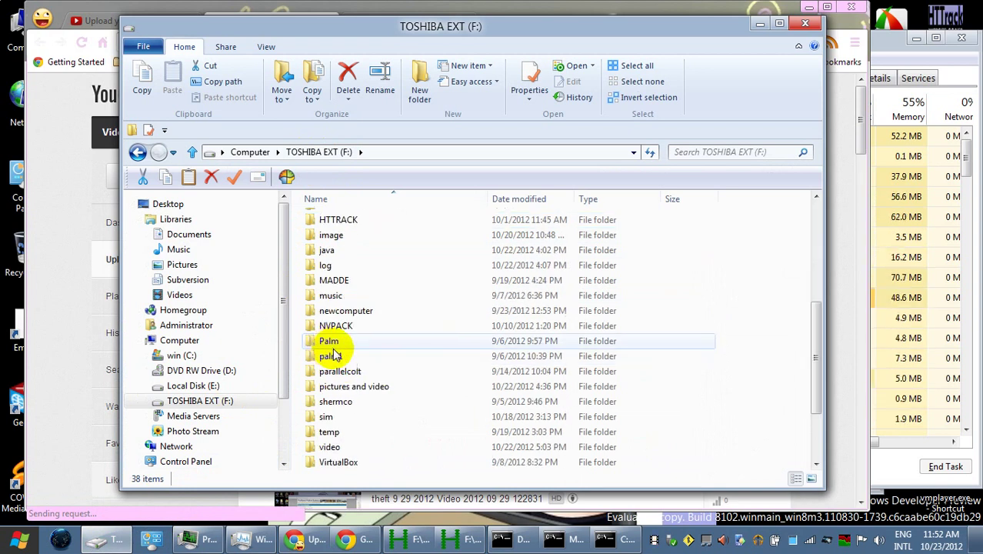
{"action": "double_click", "coordinate": [339, 266]}
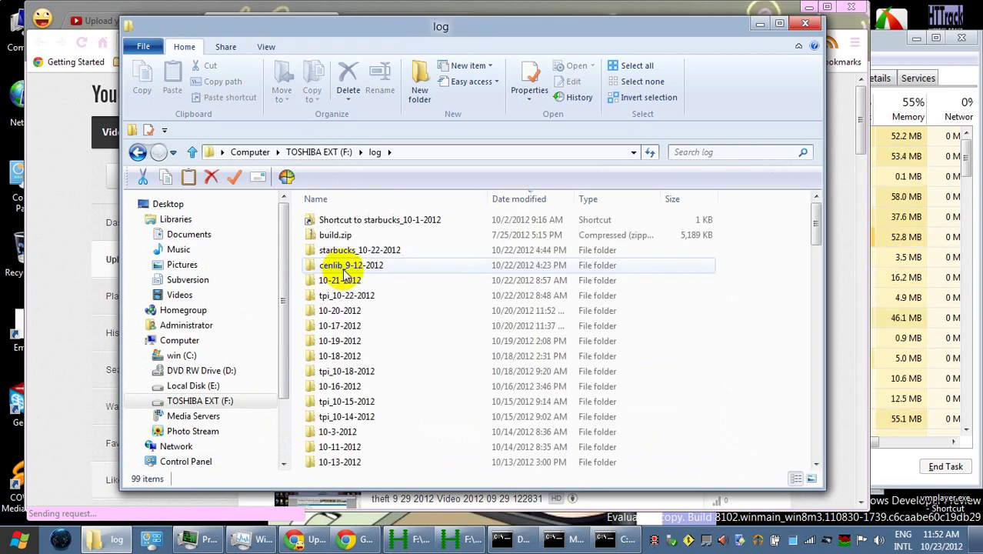
{"action": "double_click", "coordinate": [347, 250]}
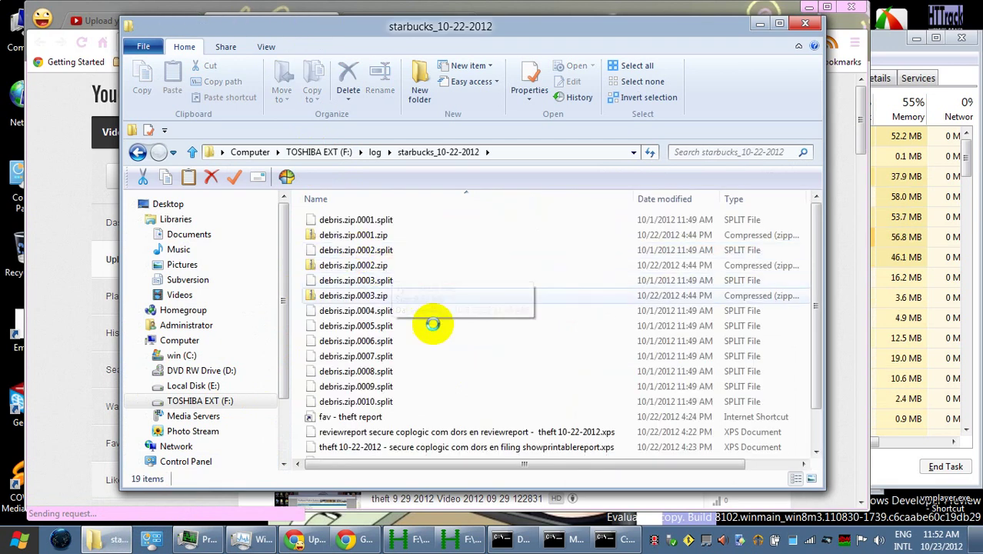
{"action": "scroll", "coordinate": [429, 319], "scroll_direction": "down", "scroll_amount": 2}
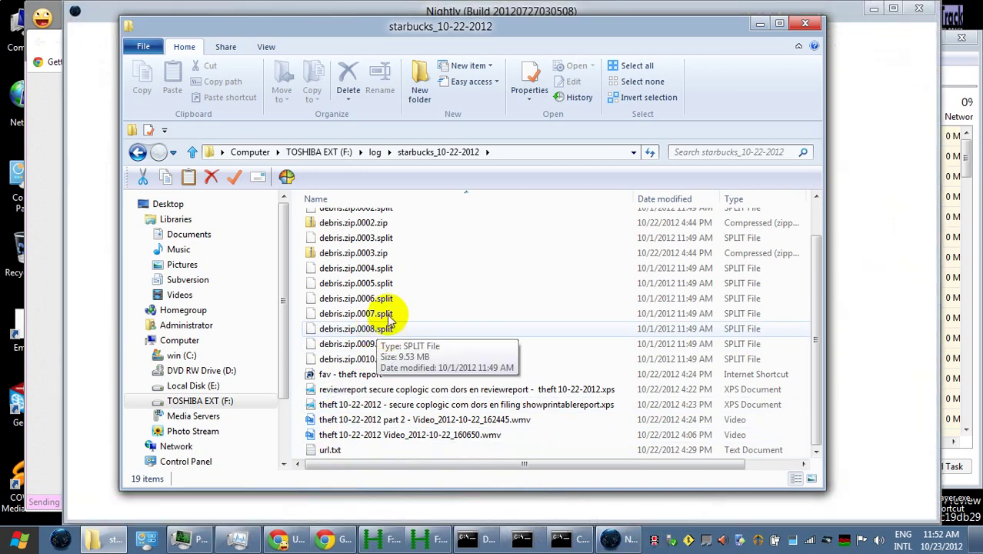
Return to the log folder and create a new folder named 10-23-2012 there
{"action": "left_click", "coordinate": [375, 153]}
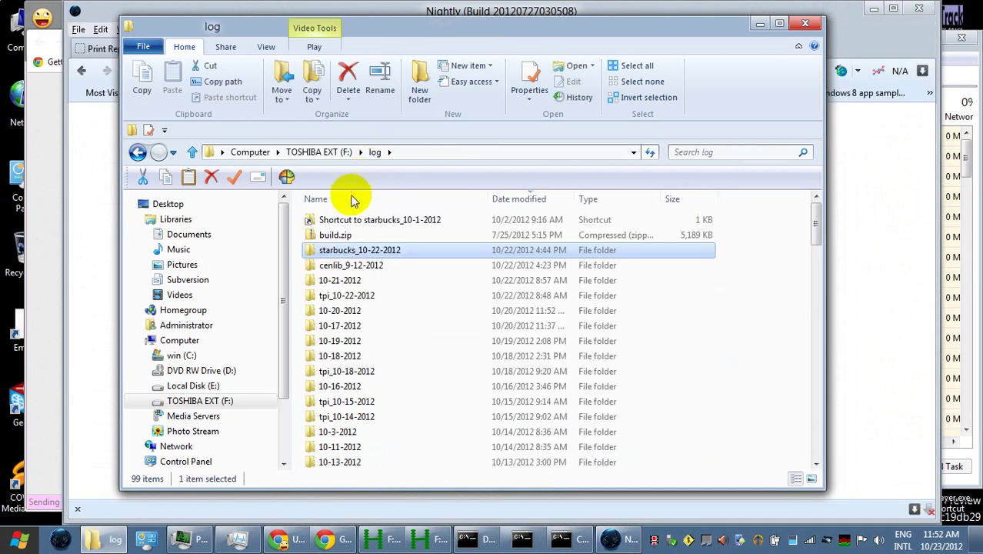
{"action": "left_click", "coordinate": [422, 69]}
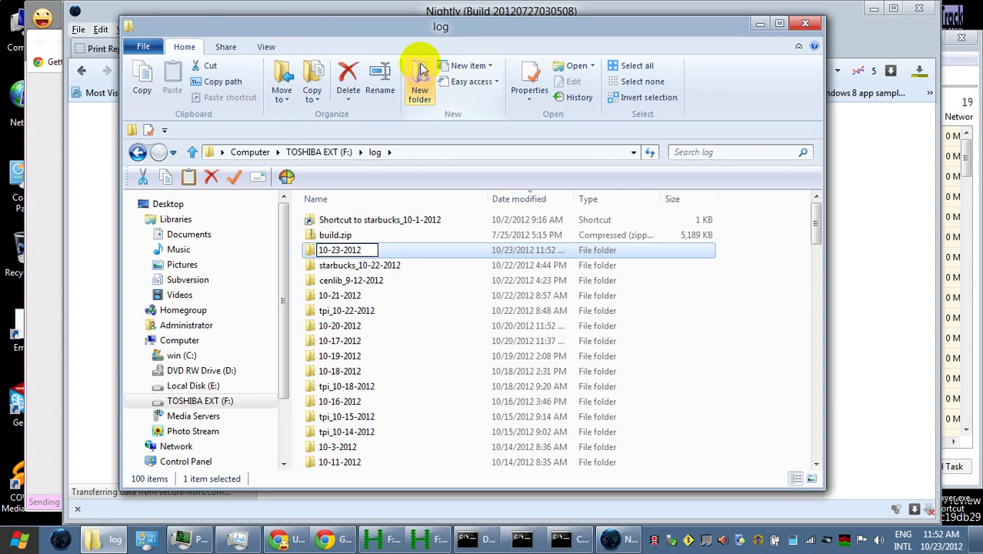
{"action": "left_click", "coordinate": [383, 268]}
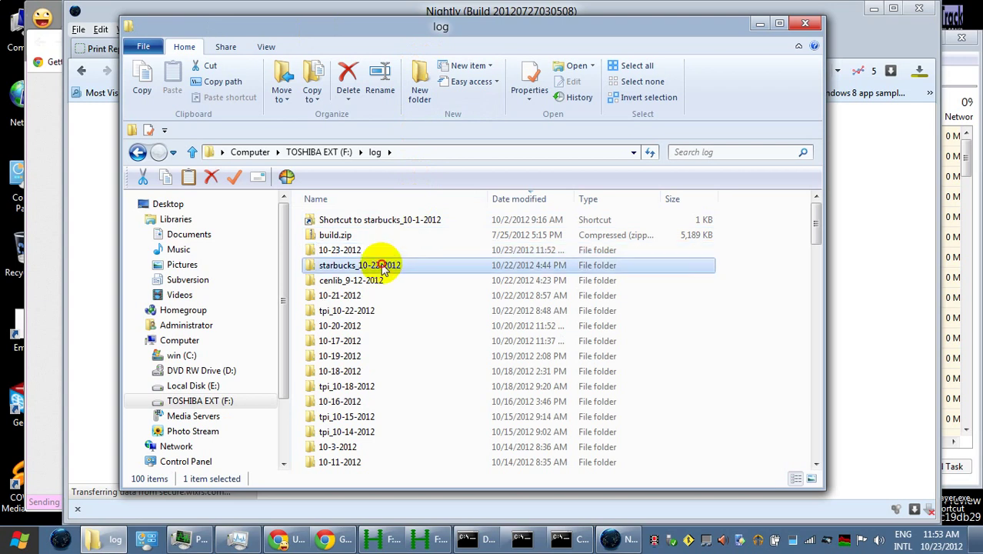
Examine the theft videos in the starbucks_10-22-2012 folder, and minimize the Explorer and Nightly windows
{"action": "double_click", "coordinate": [383, 267]}
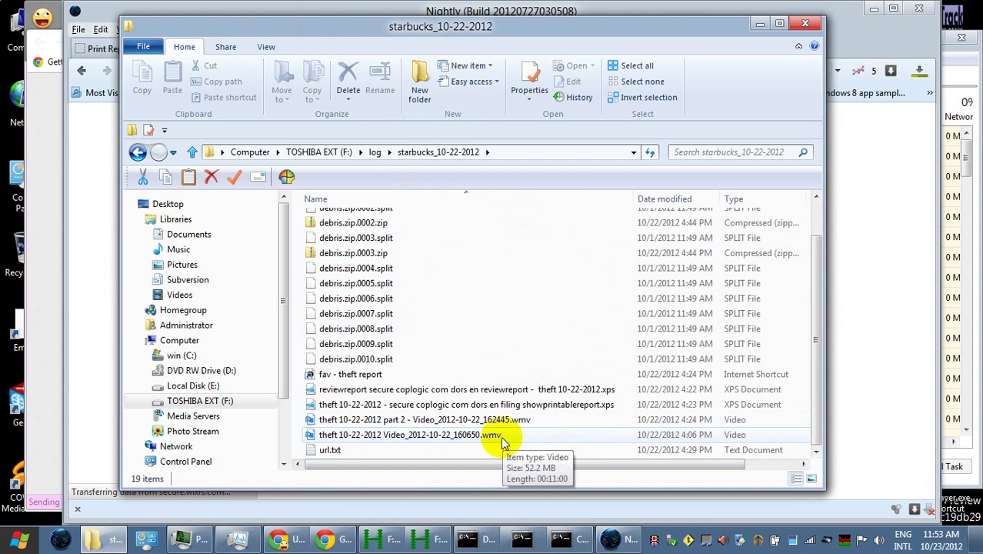
{"action": "left_click", "coordinate": [760, 25]}
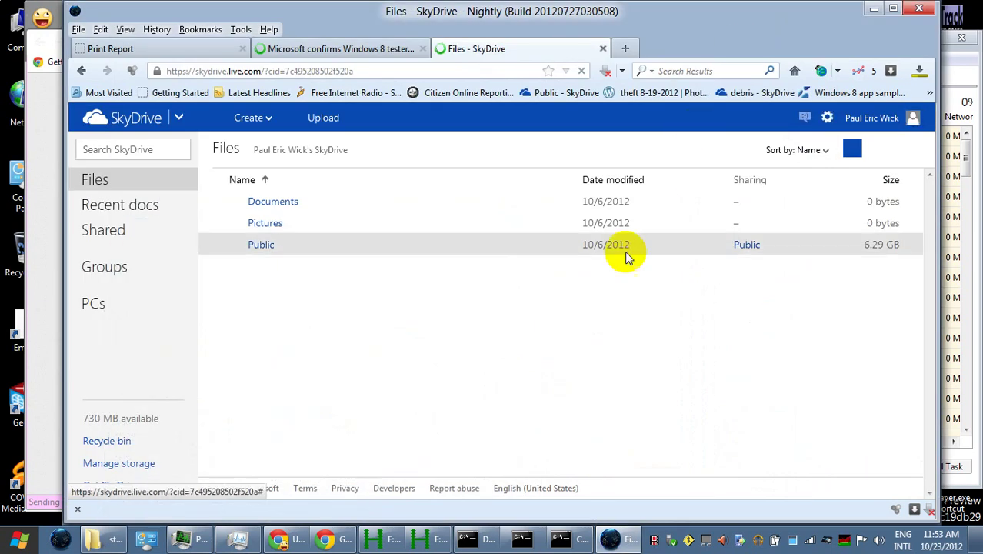
{"action": "left_click", "coordinate": [875, 9]}
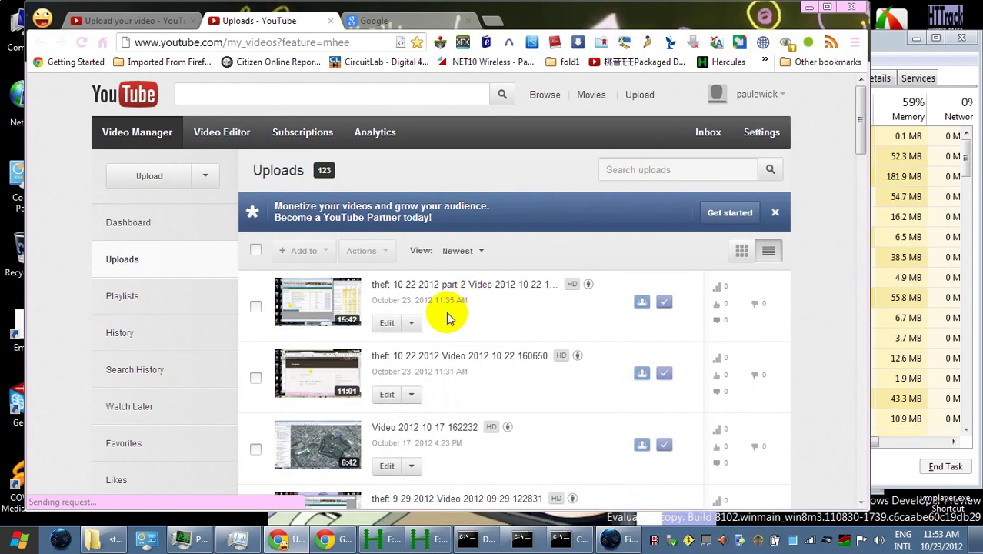